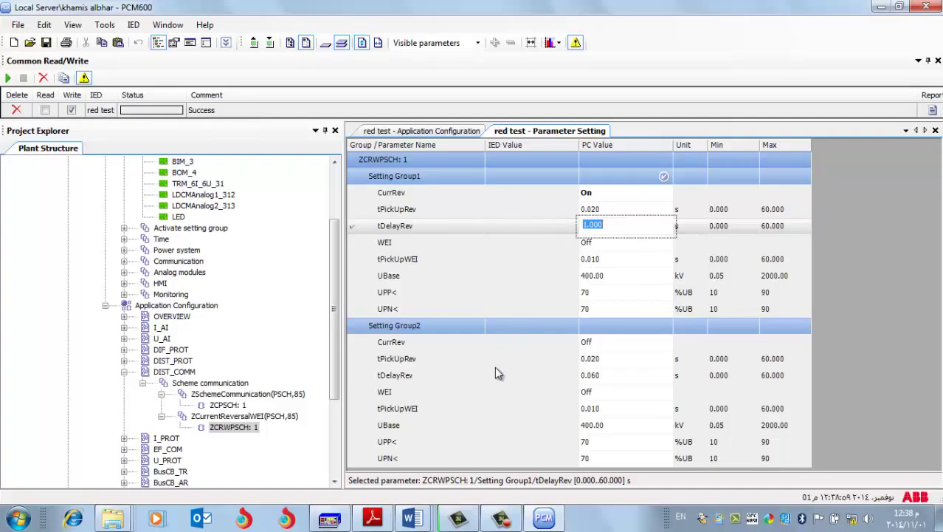
- Switch to FREJA Win and open the General instrument, skipping the report information
{"action": "left_click", "coordinate": [469, 524]}
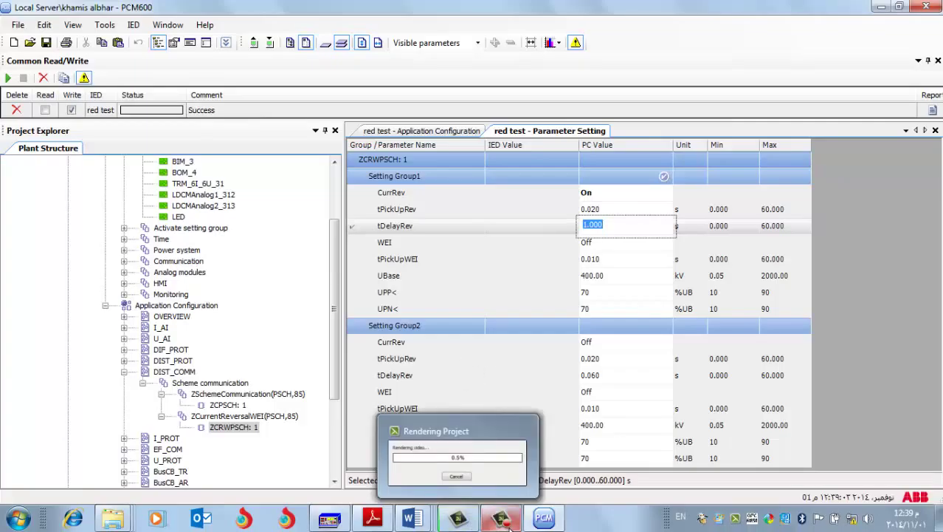
{"action": "left_click", "coordinate": [334, 522]}
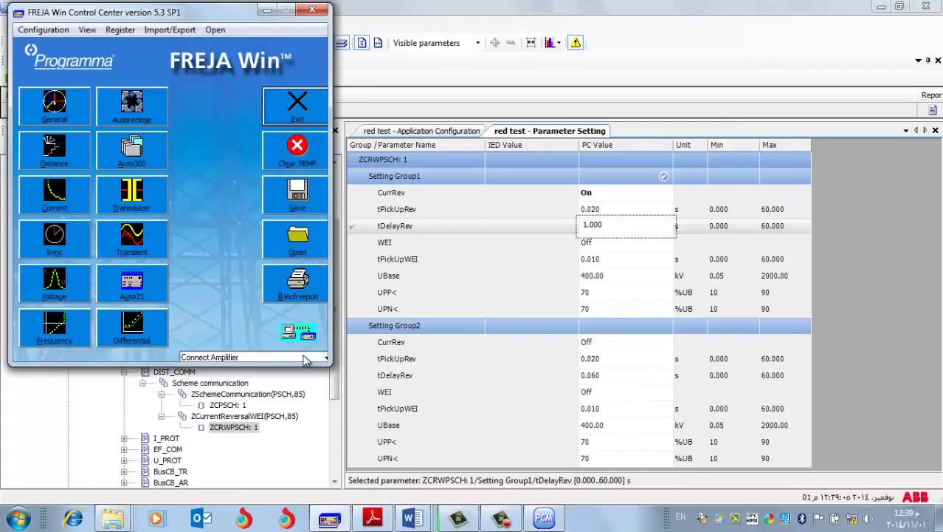
{"action": "left_click", "coordinate": [71, 115]}
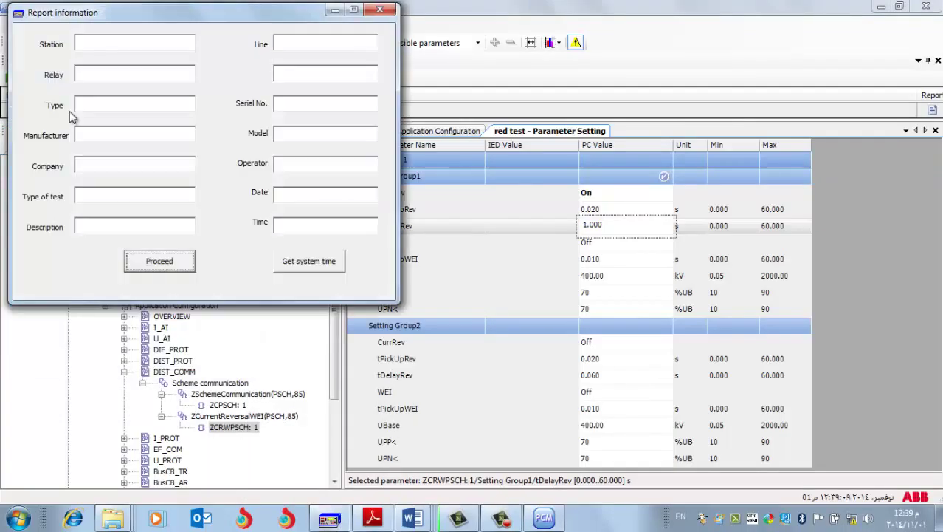
{"action": "left_click", "coordinate": [148, 259]}
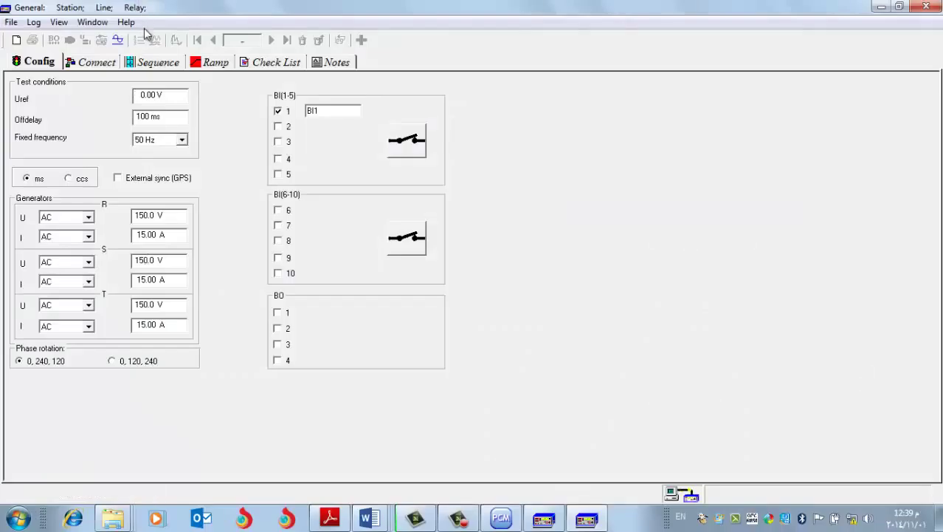
- In the sequence test, set phase R of state 1 to 63.5 V and 0.2 A
{"action": "left_click", "coordinate": [158, 61]}
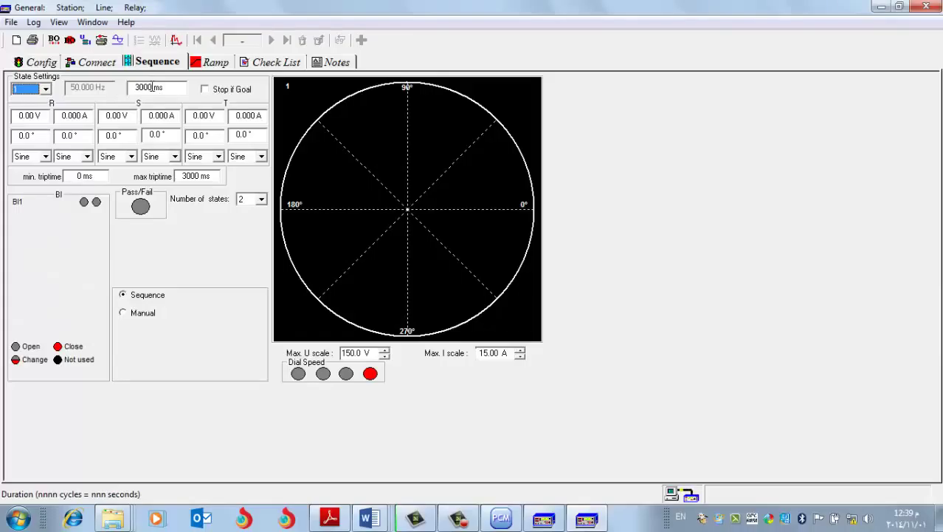
{"action": "left_click", "coordinate": [33, 118]}
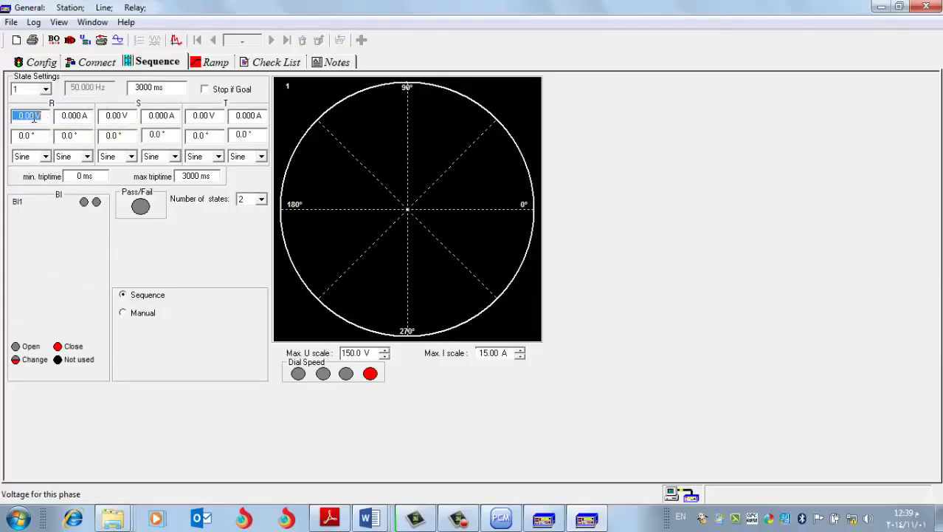
{"action": "type", "text": "0"}
{"action": "key", "text": "BackSpace"}
{"action": "type", "text": "63.5"}
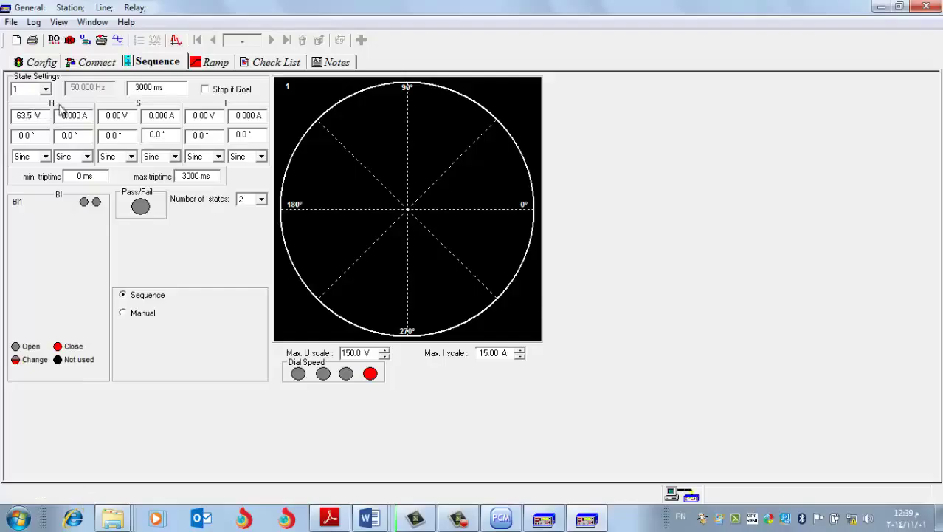
{"action": "left_click", "coordinate": [74, 118]}
{"action": "type", "text": "0."}
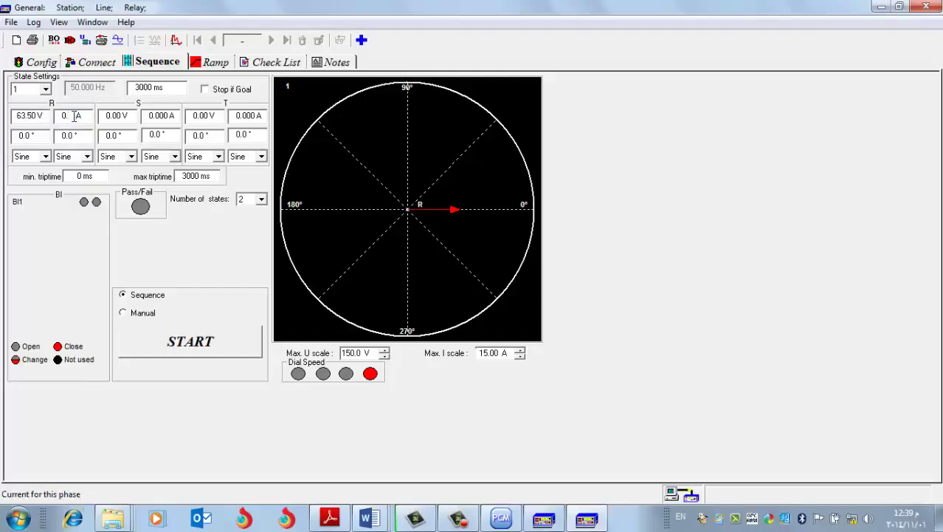
{"action": "type", "text": "2"}
- Set phases S and T of state 1 to 63.5 V and 0.2 A each
{"action": "left_click", "coordinate": [123, 112]}
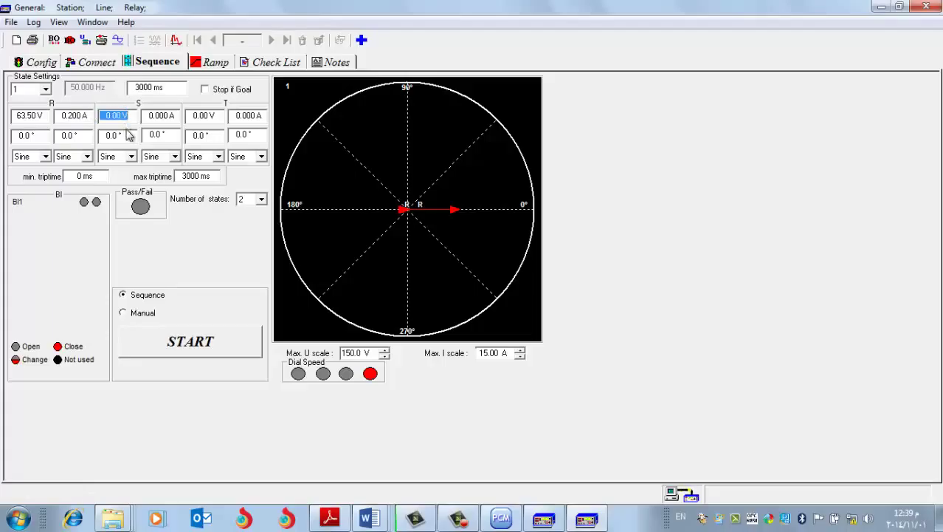
{"action": "type", "text": "63.5"}
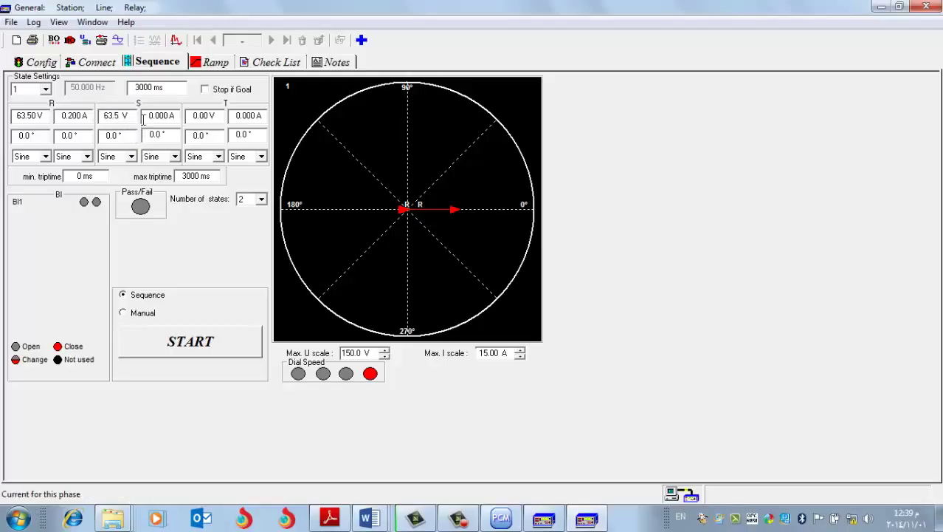
{"action": "left_click", "coordinate": [155, 118]}
{"action": "type", "text": "0.2"}
{"action": "left_click", "coordinate": [197, 112]}
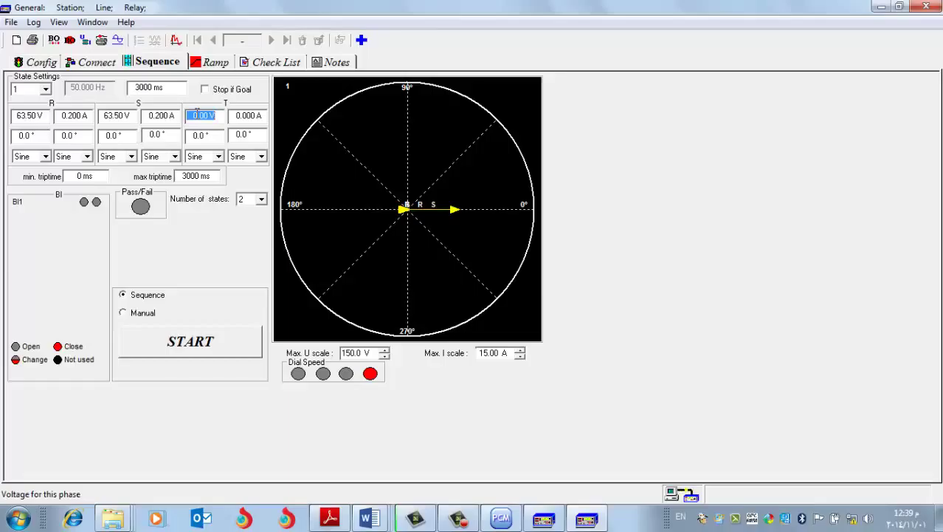
{"action": "type", "text": "63.5"}
{"action": "left_click", "coordinate": [235, 118]}
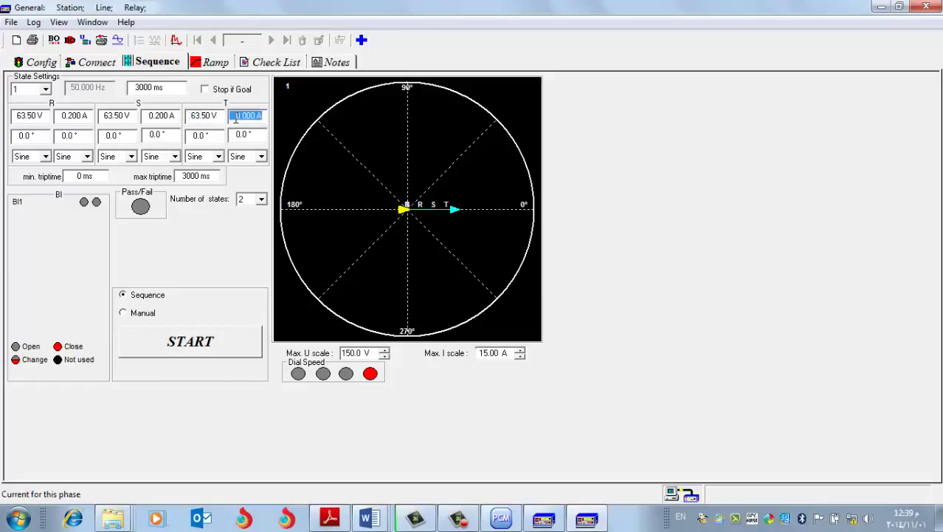
{"action": "type", "text": "0.2"}
{"action": "key", "text": "Tab"}
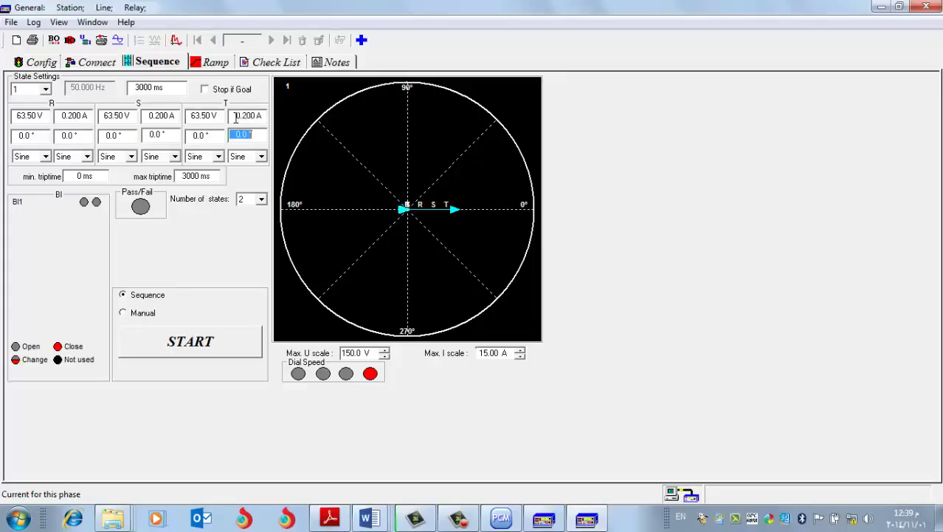
- Switch the sequence to state 2, then configure the test conditions with 60 Hz fixed frequency and 63.5 V reference voltage
{"action": "left_click", "coordinate": [45, 90]}
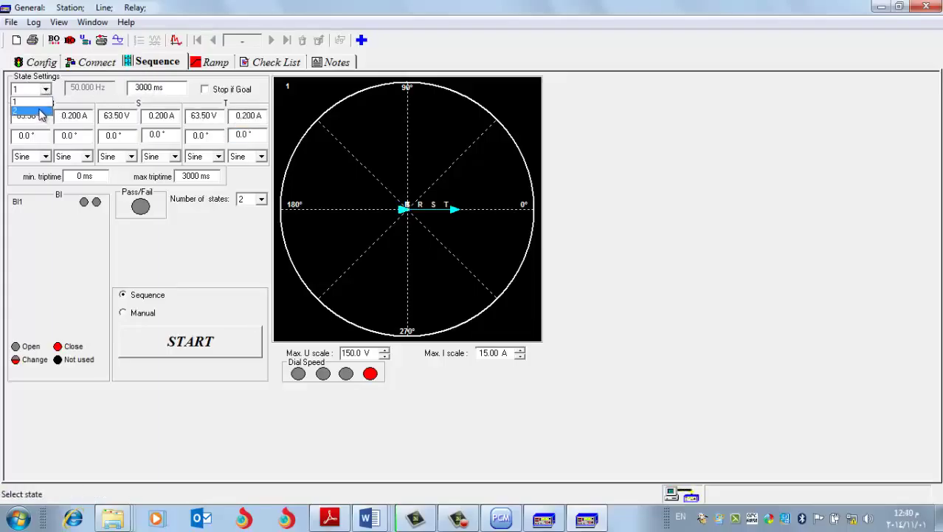
{"action": "left_click", "coordinate": [41, 111]}
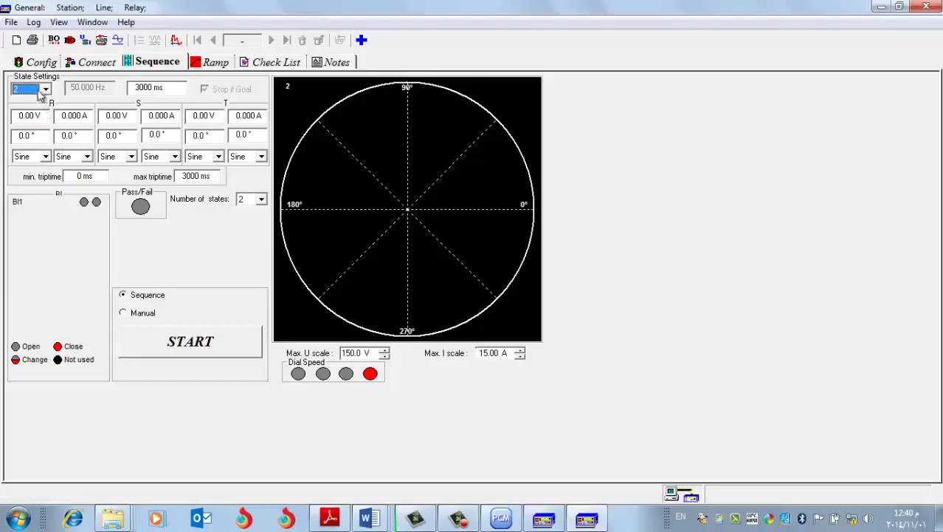
{"action": "left_click", "coordinate": [40, 62]}
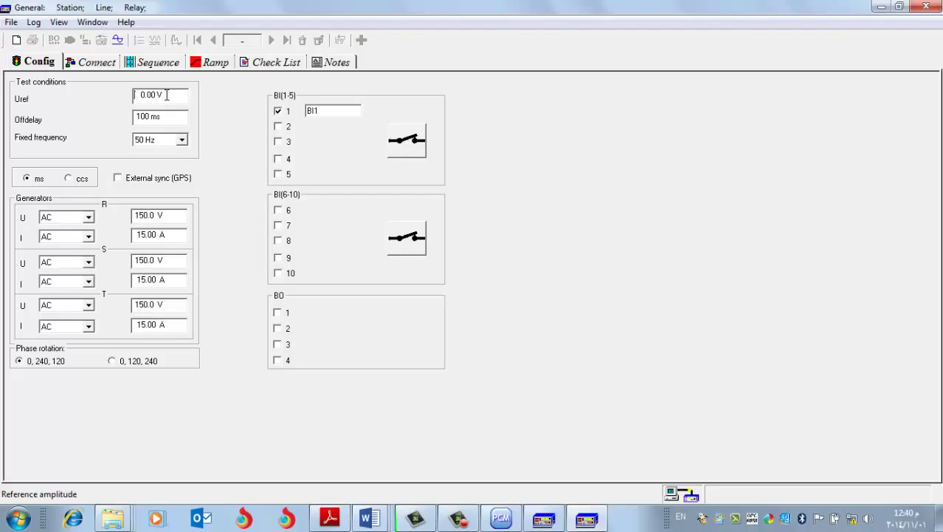
{"action": "left_click", "coordinate": [181, 139]}
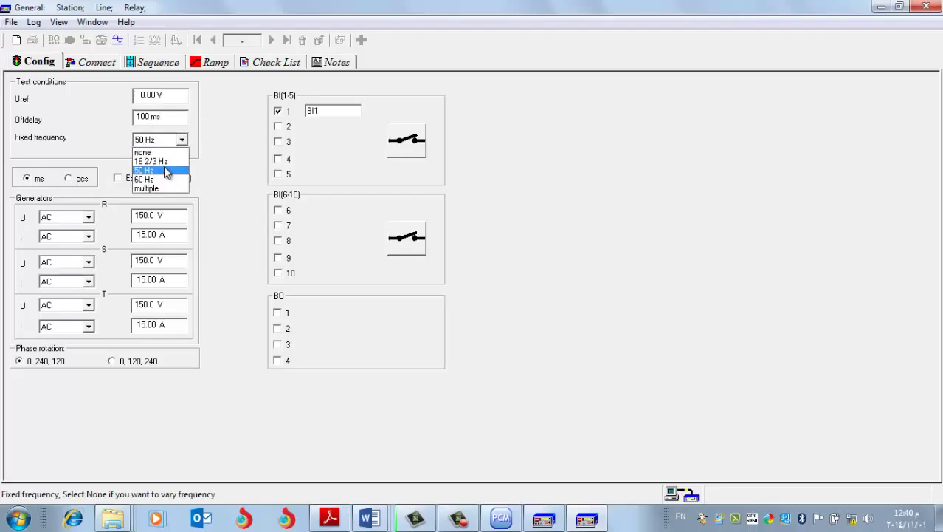
{"action": "left_click", "coordinate": [164, 180]}
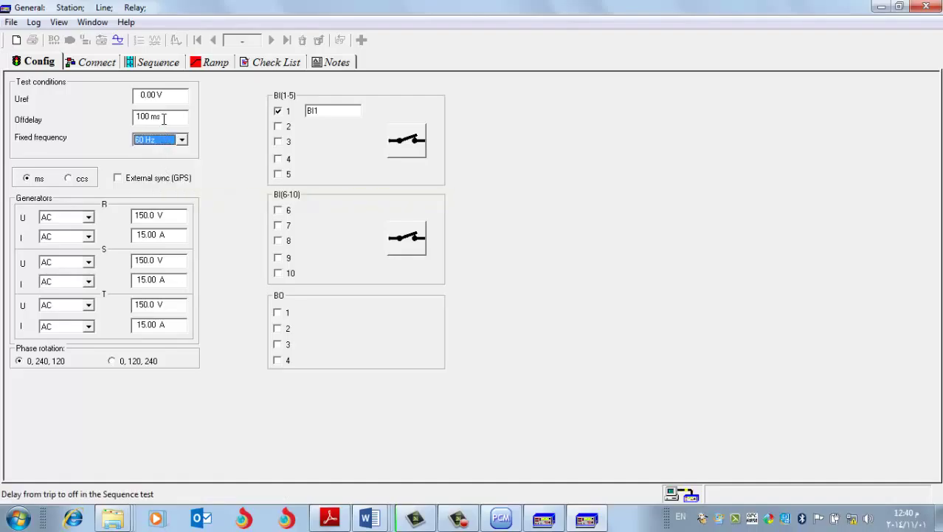
{"action": "left_click", "coordinate": [166, 112]}
{"action": "left_click", "coordinate": [166, 96]}
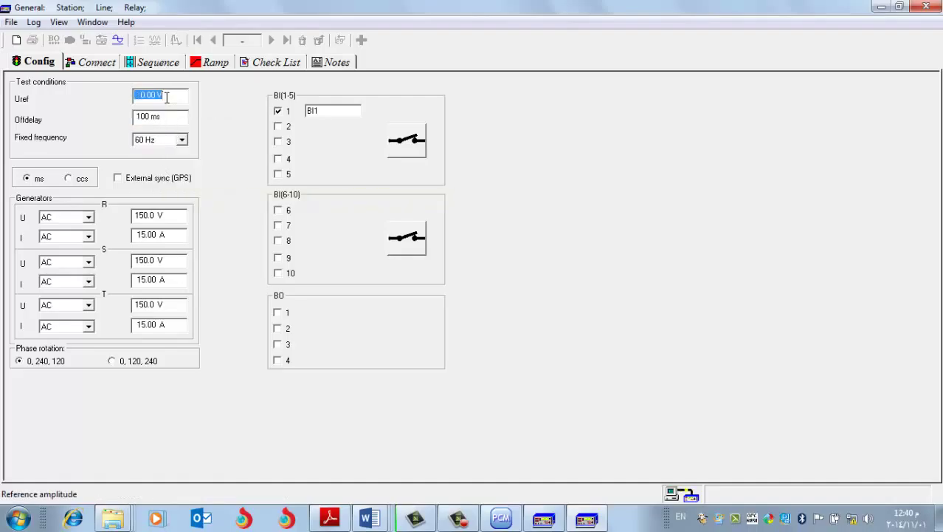
{"action": "type", "text": "63.5"}
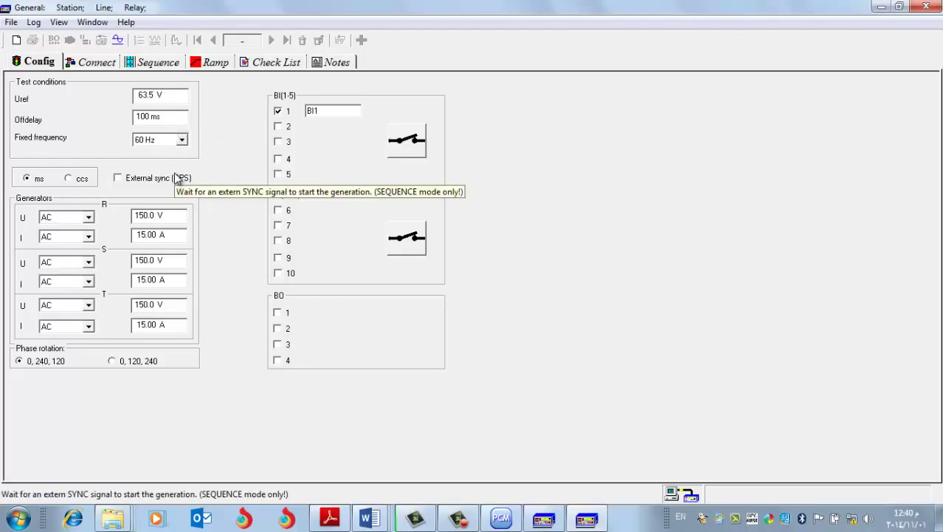
- Return to the sequence test and try to start a new test, accepting deletion of the latest results
{"action": "left_click", "coordinate": [165, 65]}
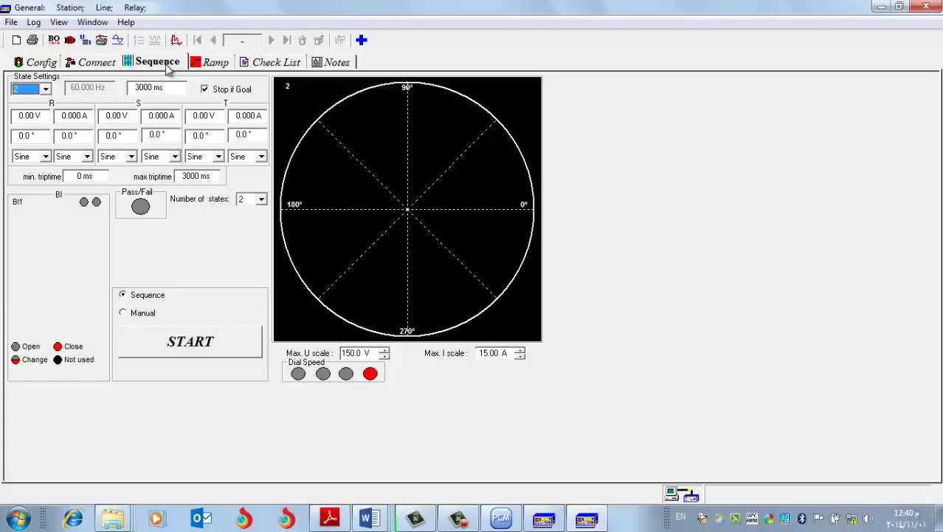
{"action": "left_click", "coordinate": [18, 40]}
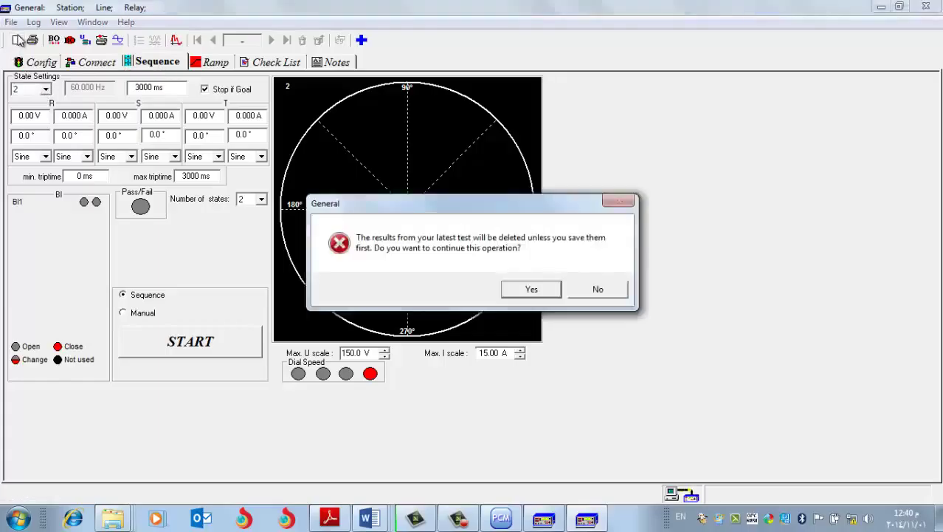
{"action": "left_click", "coordinate": [519, 291]}
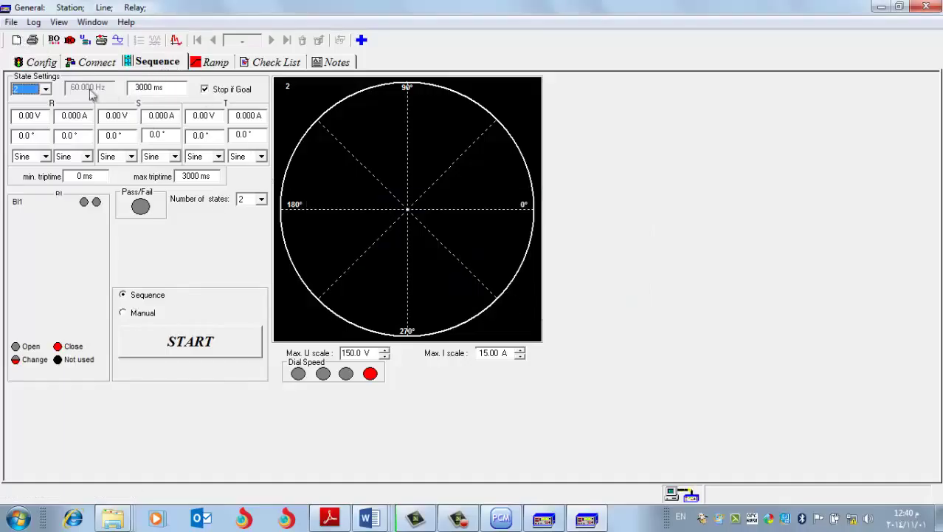
- Set the goal status of binary input BI1 to Change for state 2
{"action": "left_click", "coordinate": [46, 90]}
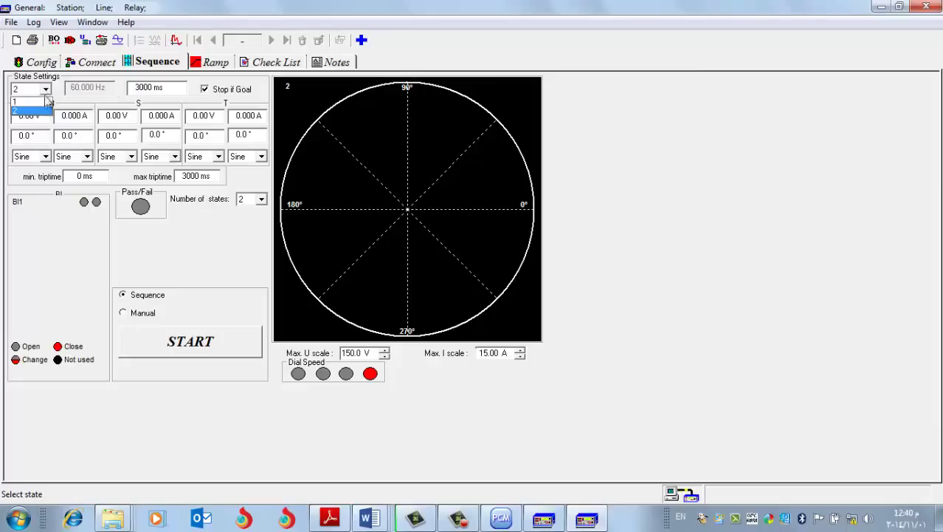
{"action": "left_click", "coordinate": [77, 230]}
{"action": "left_click", "coordinate": [96, 203]}
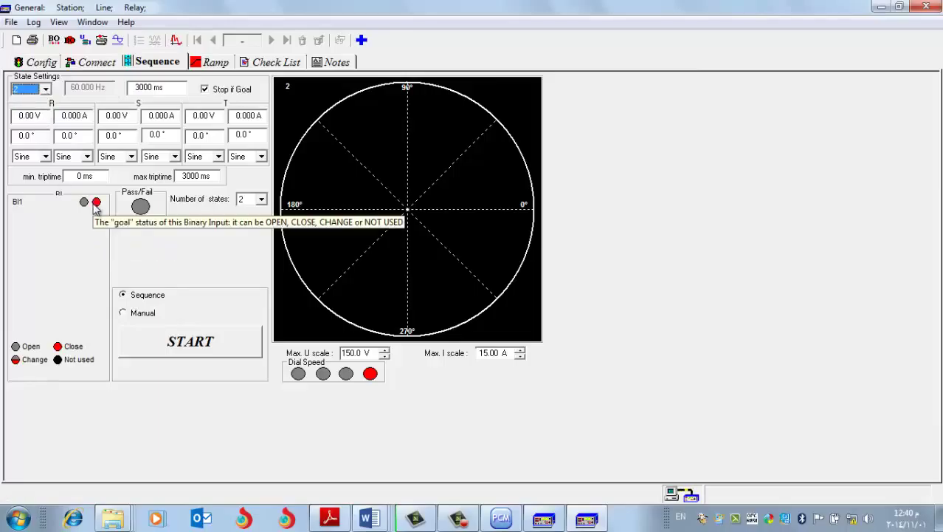
{"action": "left_click", "coordinate": [96, 203]}
- Check the test configuration, then set the number of sequence states to 3
{"action": "left_click", "coordinate": [47, 63]}
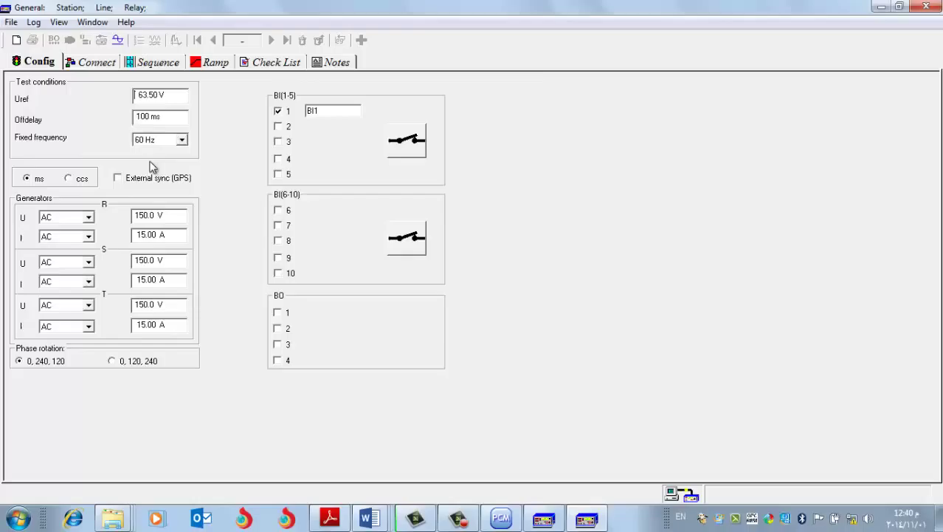
{"action": "left_click", "coordinate": [144, 64]}
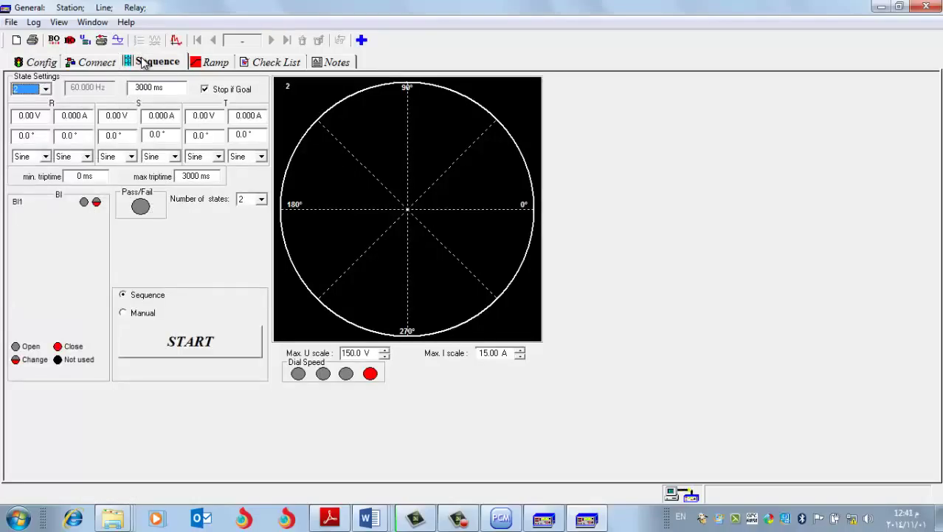
{"action": "left_click", "coordinate": [261, 200]}
{"action": "left_click", "coordinate": [251, 220]}
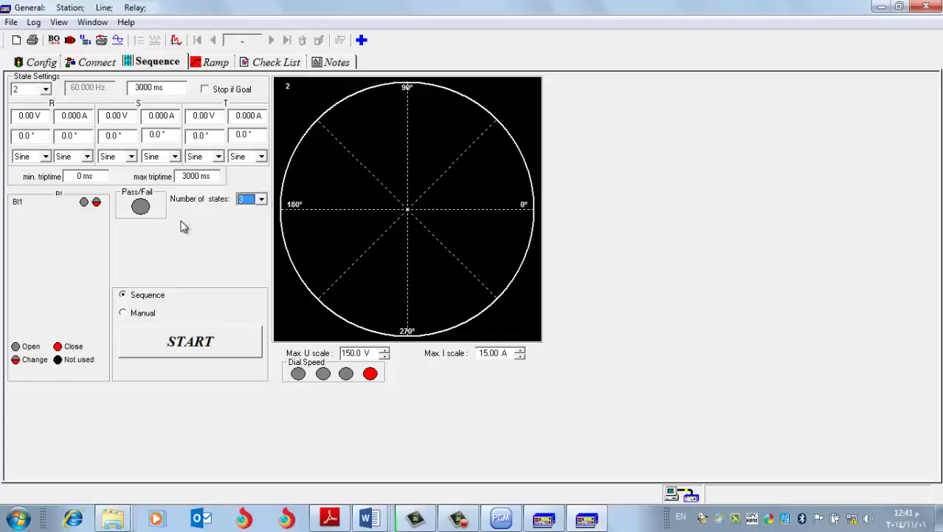
- Return to state 1 and set the voltage relations to amplitude U1=U2=U3 and phase 120
{"action": "left_click", "coordinate": [45, 88]}
{"action": "left_click", "coordinate": [34, 111]}
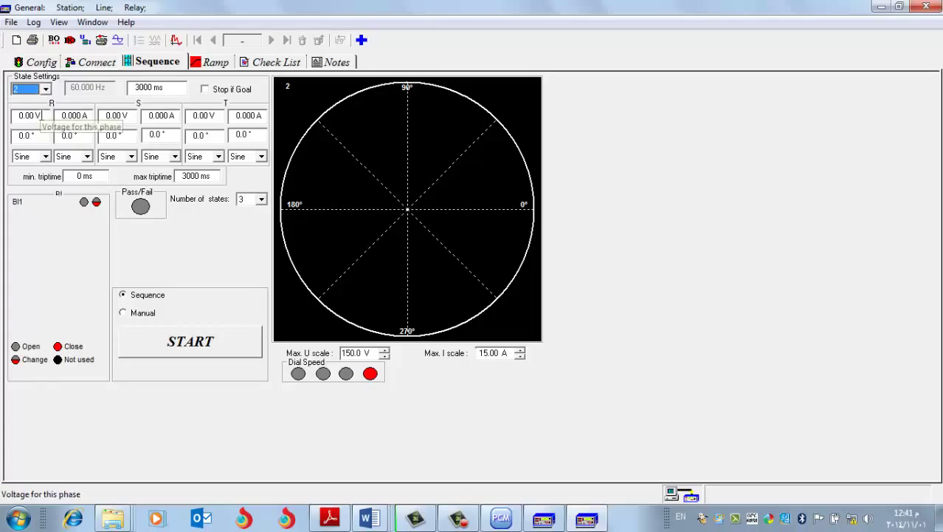
{"action": "left_click", "coordinate": [44, 90]}
{"action": "left_click", "coordinate": [29, 101]}
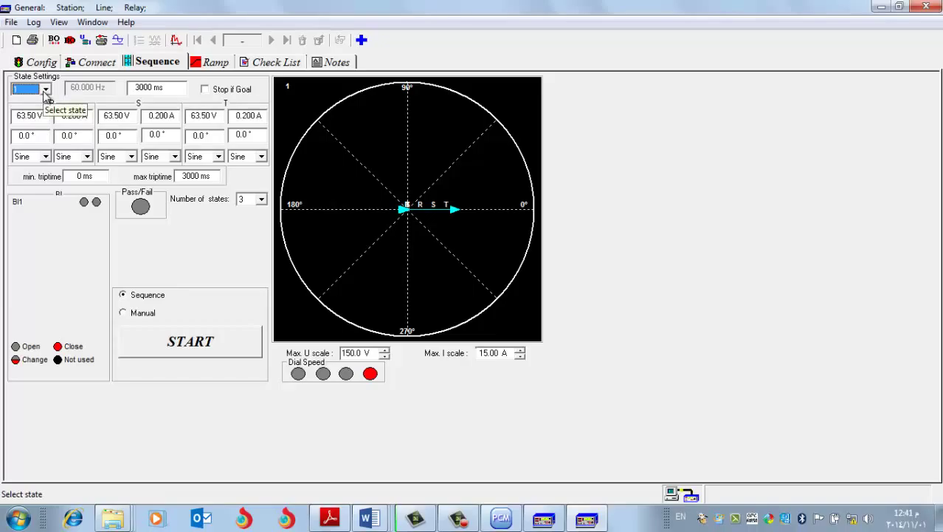
{"action": "left_click", "coordinate": [85, 41]}
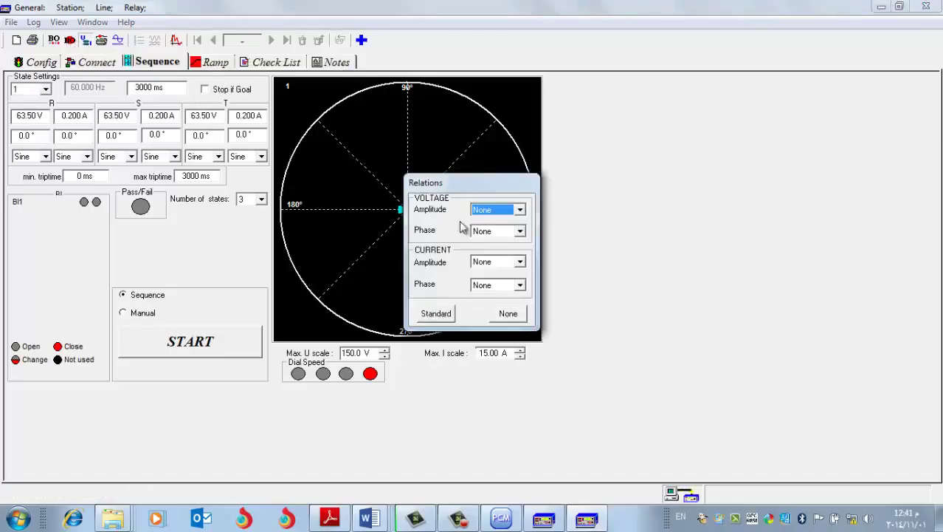
{"action": "left_click", "coordinate": [521, 210]}
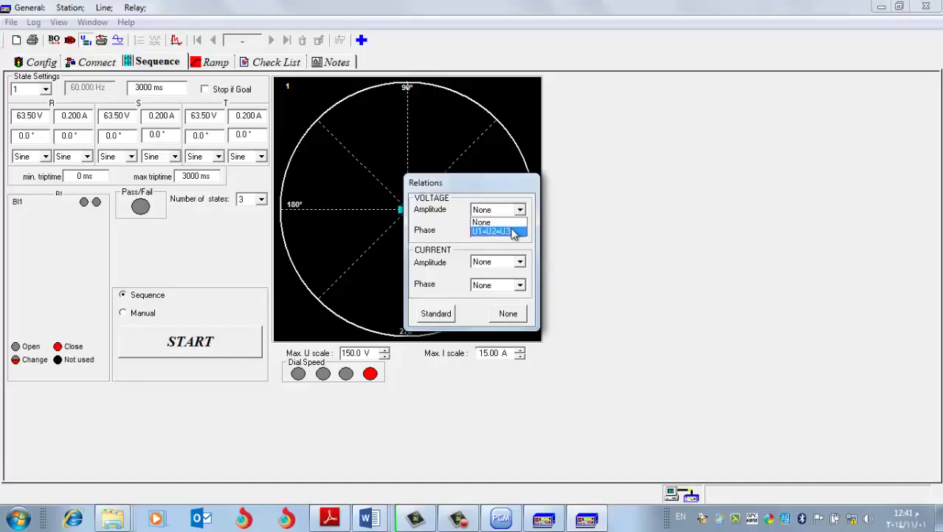
{"action": "left_click", "coordinate": [517, 231]}
{"action": "left_click", "coordinate": [521, 232]}
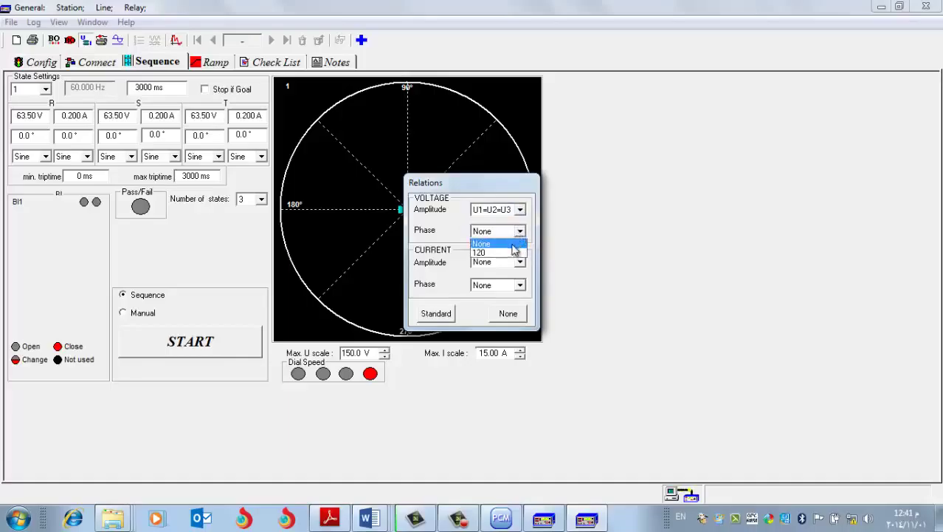
{"action": "left_click", "coordinate": [516, 251]}
- Set the current relations to amplitude I1=I2=I3 and phase 120
{"action": "left_click", "coordinate": [521, 264]}
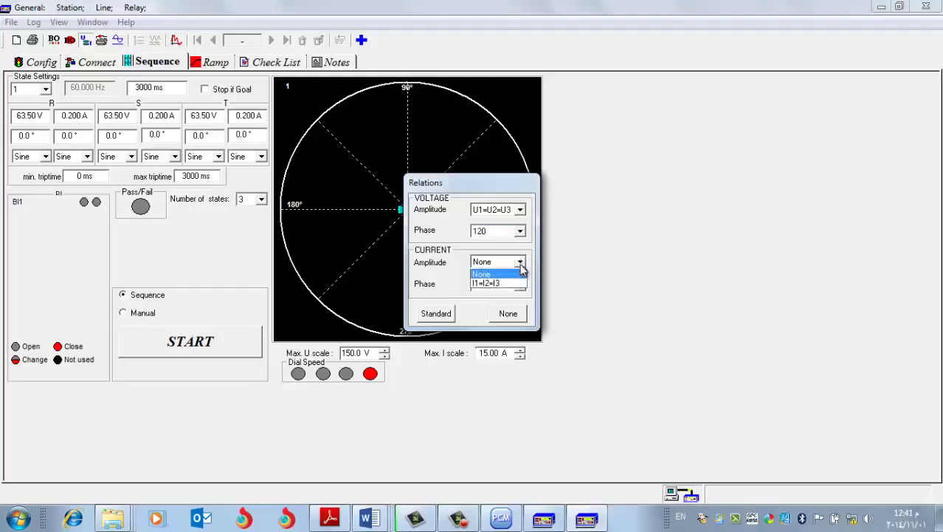
{"action": "left_click", "coordinate": [520, 284]}
{"action": "left_click", "coordinate": [520, 286]}
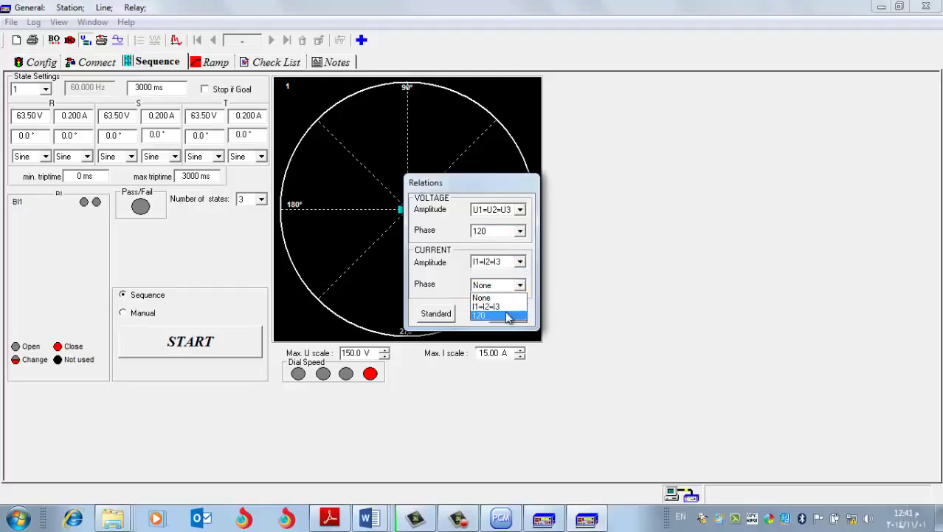
{"action": "left_click", "coordinate": [507, 316]}
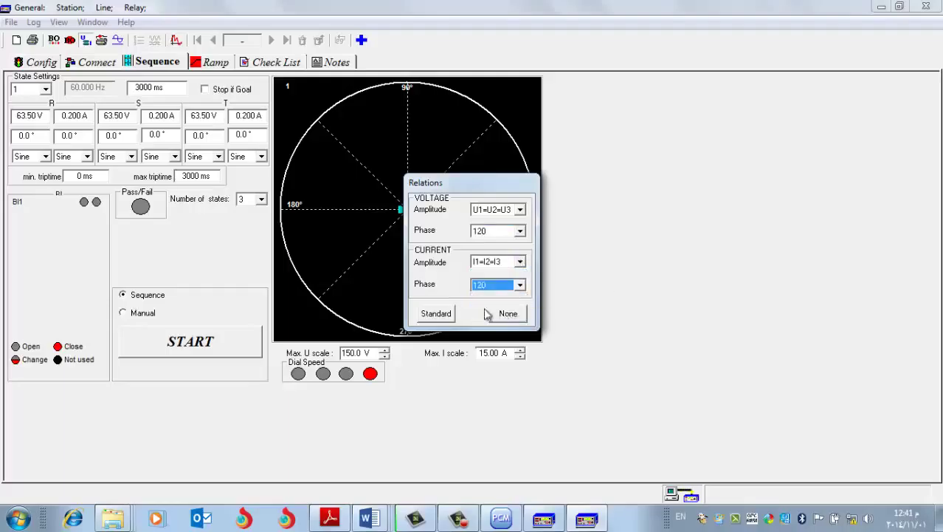
- Enter 0° for the R-phase voltage and current angles in state 1, applying the 120° relations to the other phases
{"action": "left_click", "coordinate": [37, 135]}
{"action": "type", "text": "0"}
{"action": "key", "text": "Tab"}
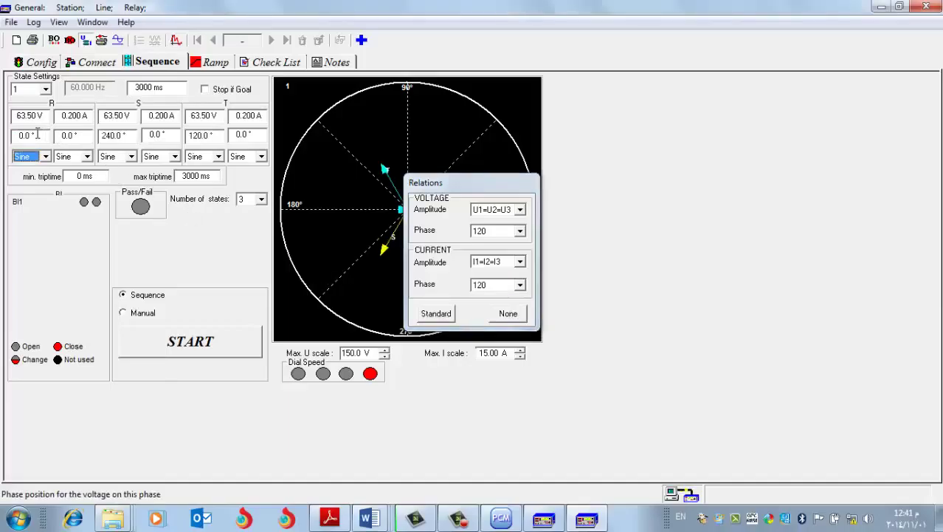
{"action": "left_click", "coordinate": [73, 138]}
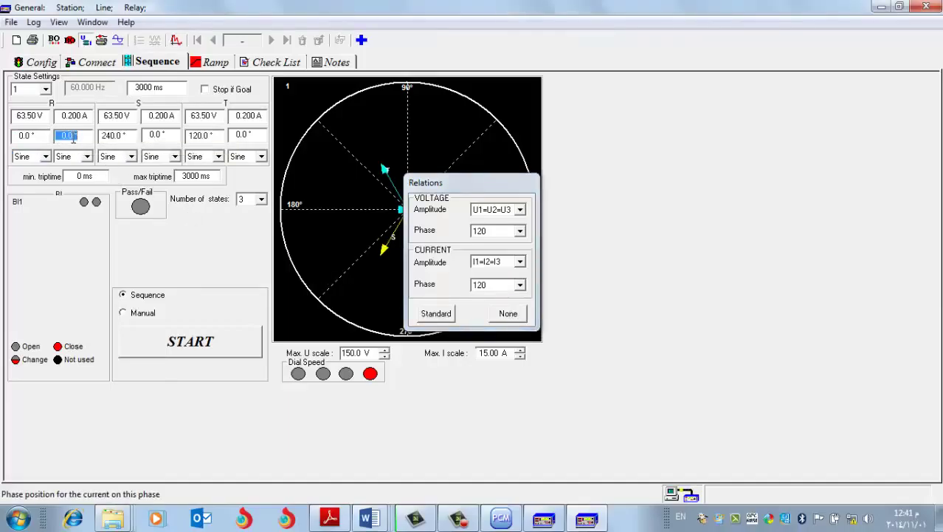
{"action": "type", "text": "0"}
{"action": "key", "text": "Tab"}
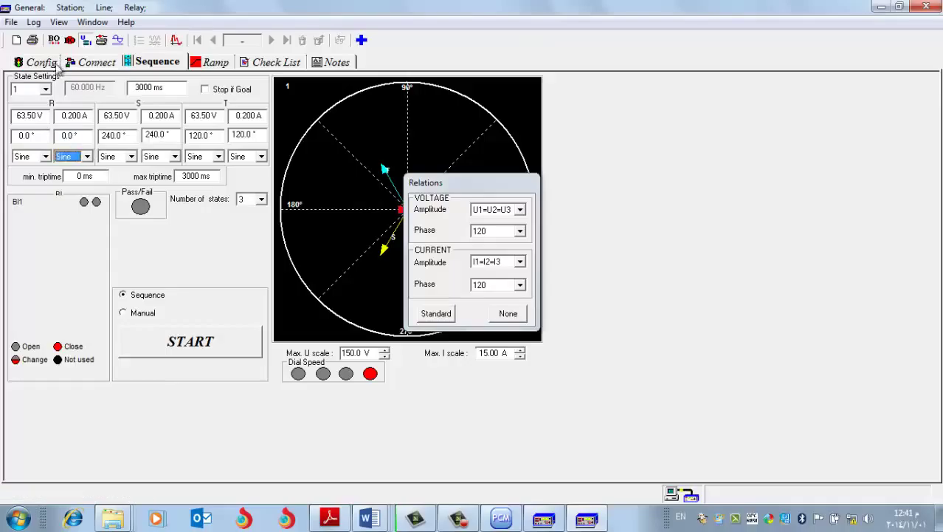
- Switch to state 2 and set the R-phase voltage to 2 V and current to 1 A
{"action": "left_click", "coordinate": [44, 89]}
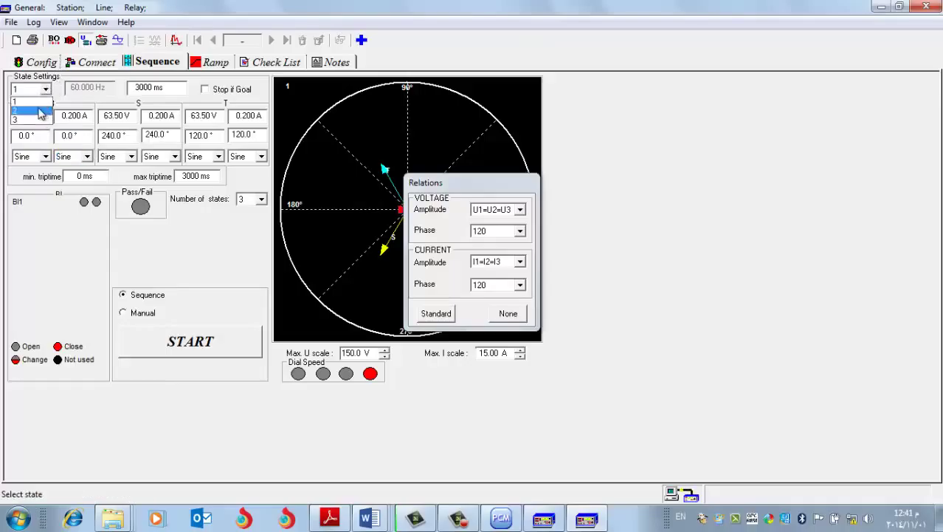
{"action": "left_click", "coordinate": [41, 112]}
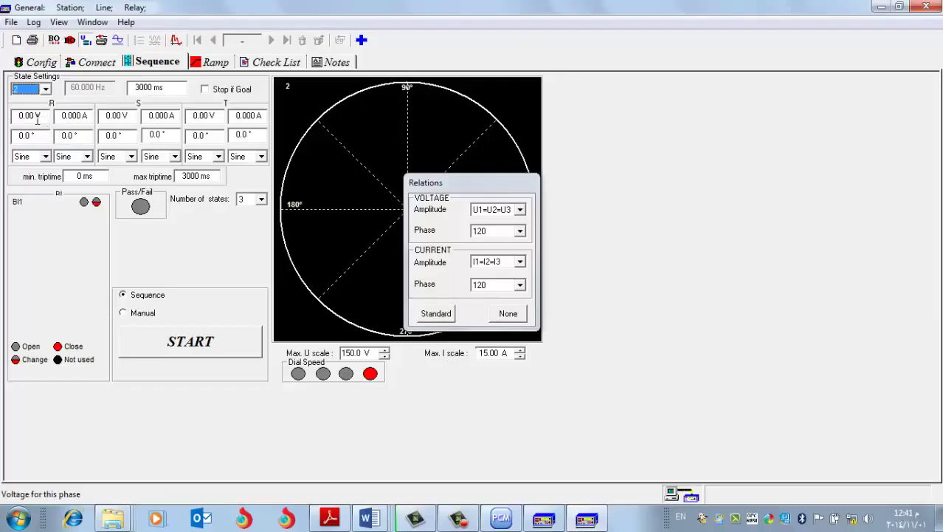
{"action": "left_click", "coordinate": [37, 119]}
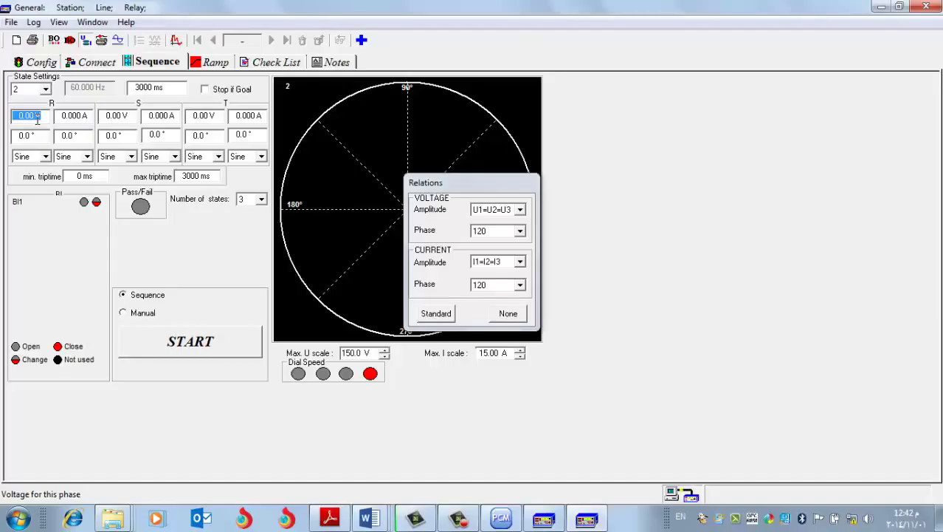
{"action": "type", "text": "2"}
{"action": "key", "text": "Tab"}
{"action": "type", "text": "1"}
{"action": "key", "text": "Tab"}
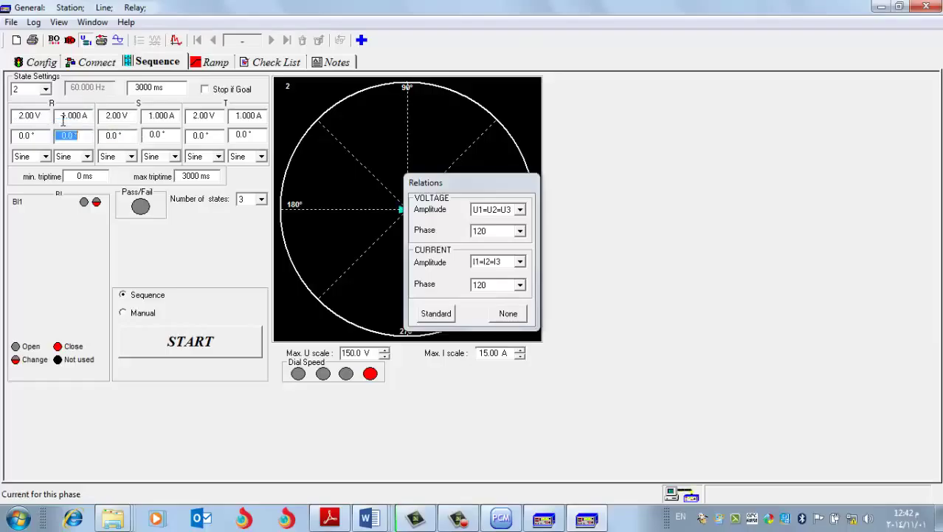
- Set the R-phase voltage angle of state 2 to 180°
{"action": "left_click", "coordinate": [22, 137]}
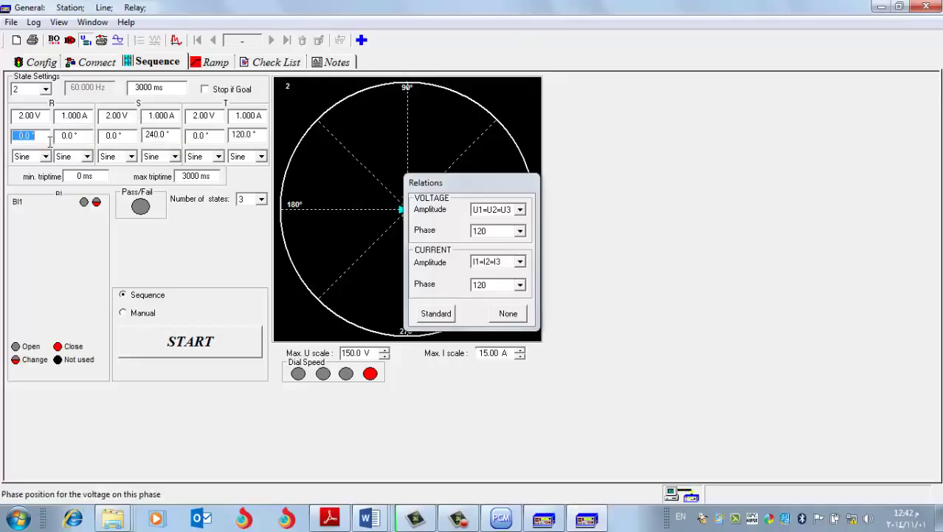
{"action": "type", "text": "180"}
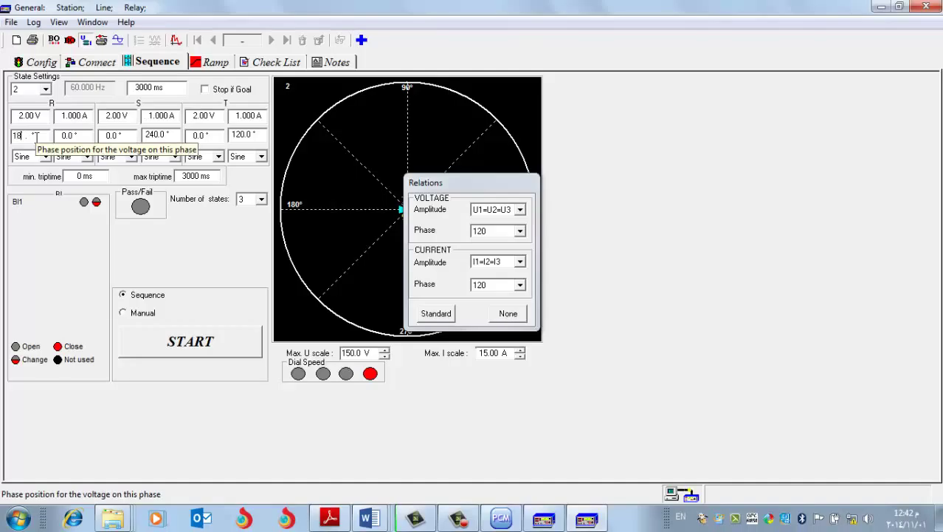
{"action": "key", "text": "Tab"}
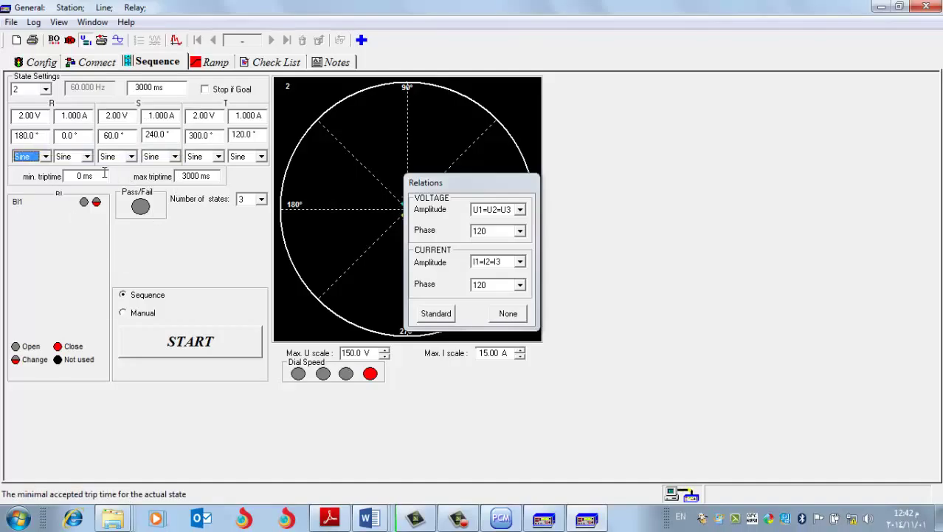
- Switch to state 3 and set the R-phase voltage to 2 V and current to 1 A
{"action": "left_click", "coordinate": [45, 89]}
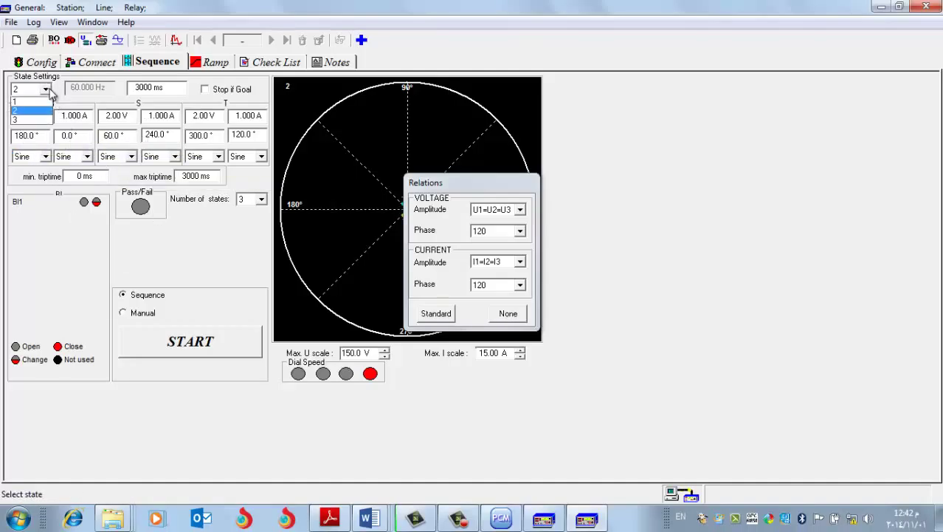
{"action": "left_click", "coordinate": [44, 120]}
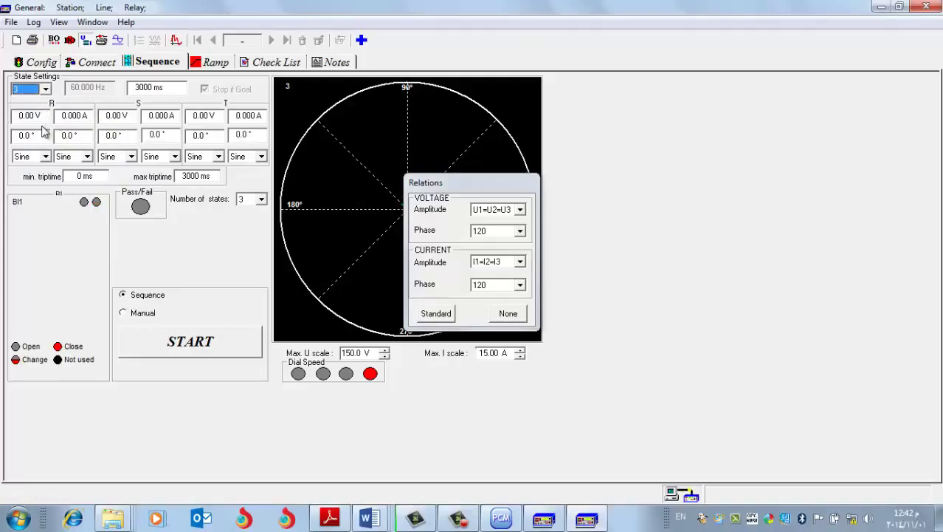
{"action": "left_click", "coordinate": [42, 116]}
{"action": "type", "text": "2"}
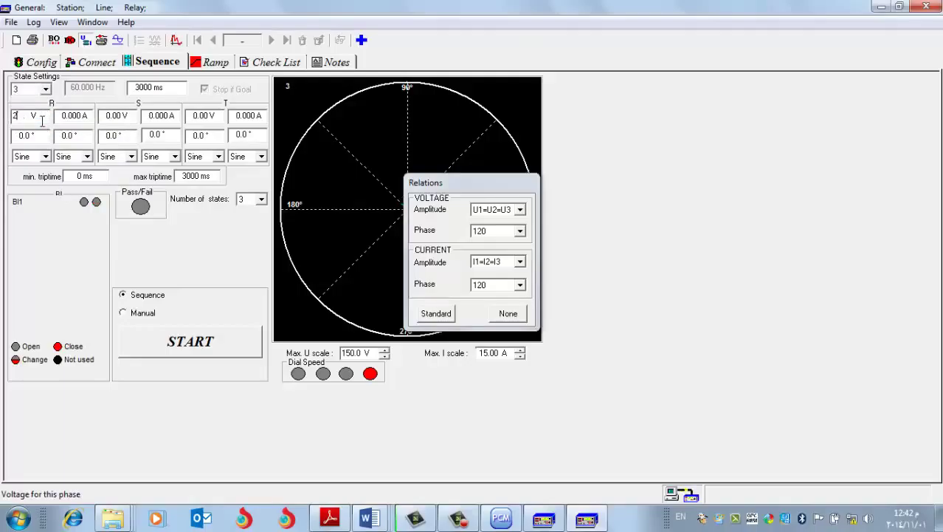
{"action": "left_click", "coordinate": [69, 118]}
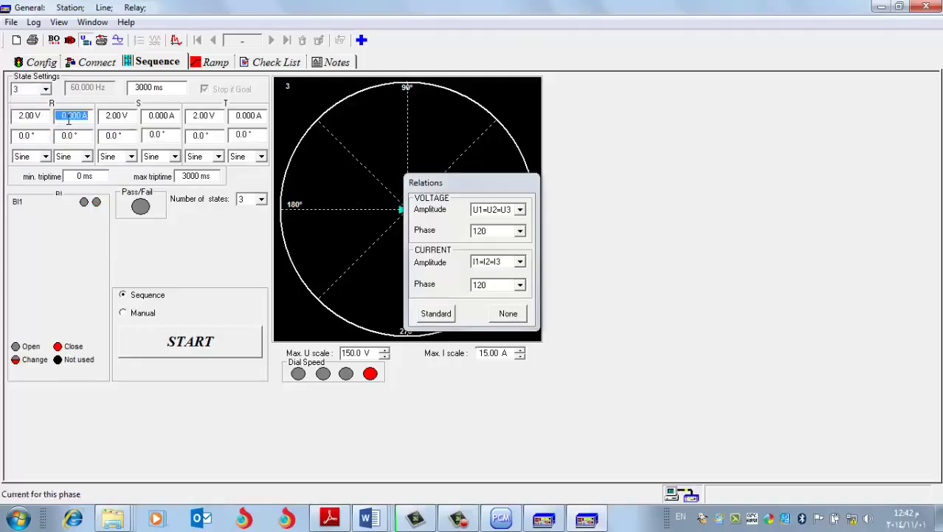
{"action": "type", "text": "1"}
{"action": "key", "text": "Tab"}
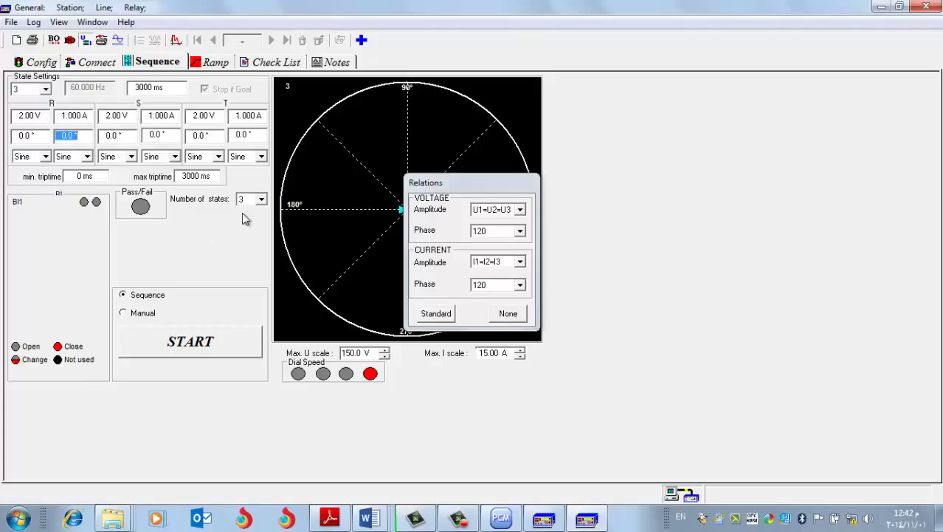
- Change the test mode to Manual, then start and stop the output of state 3
{"action": "left_click", "coordinate": [126, 314]}
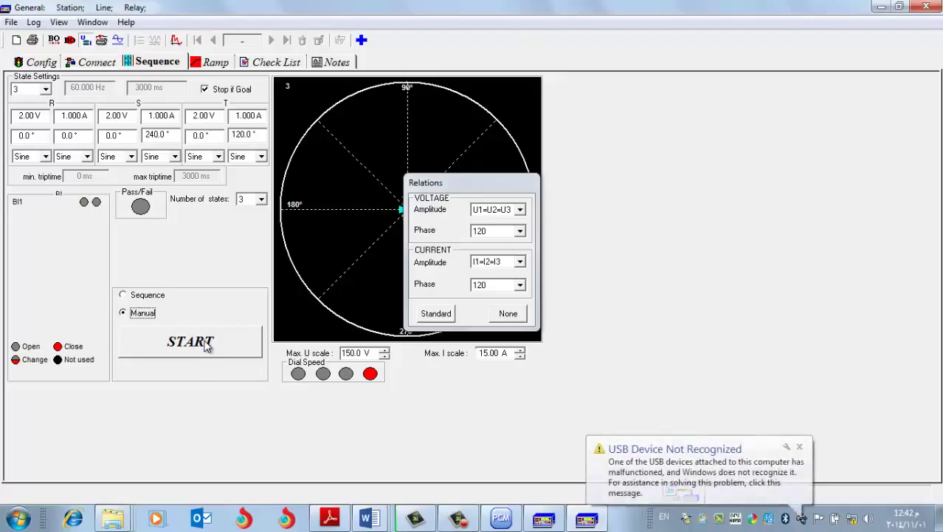
{"action": "left_click", "coordinate": [208, 347]}
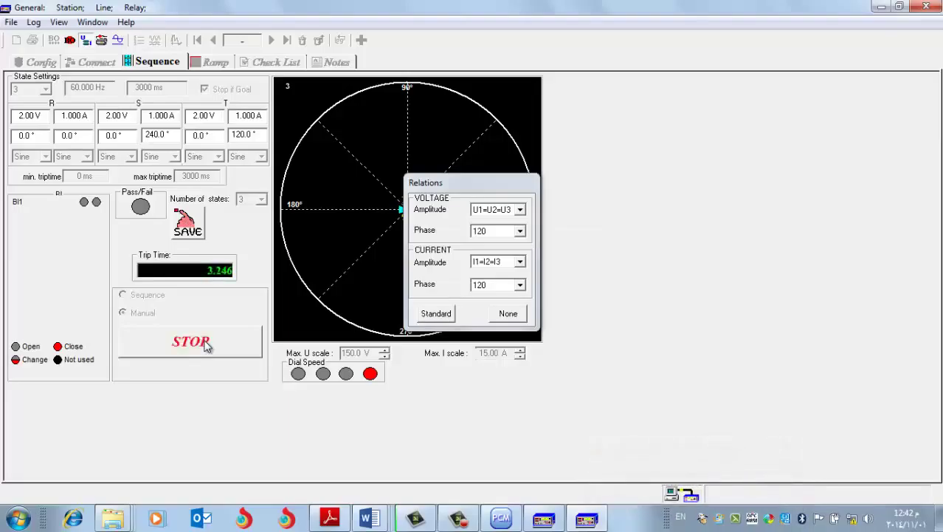
{"action": "left_click", "coordinate": [206, 347]}
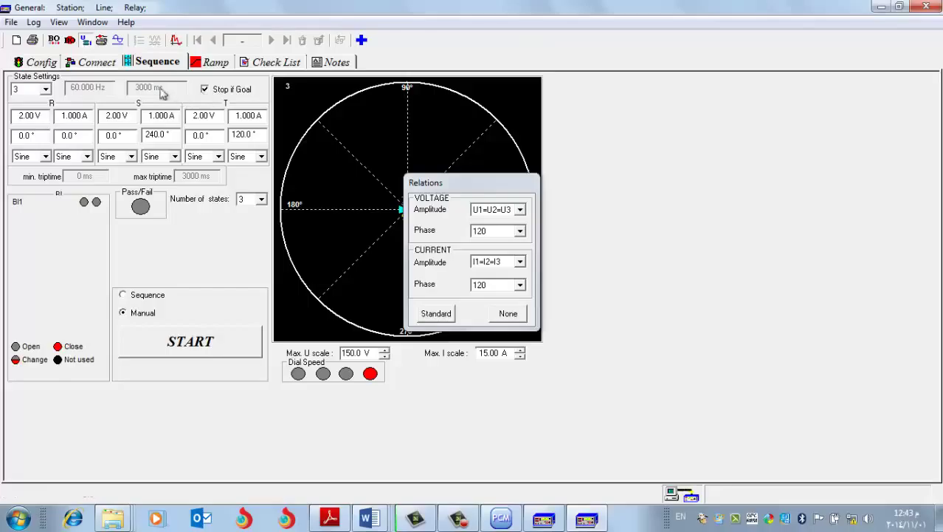
- Set the goal status of BI1 to Change for state 3, then run and stop the manual test
{"action": "left_click", "coordinate": [96, 201]}
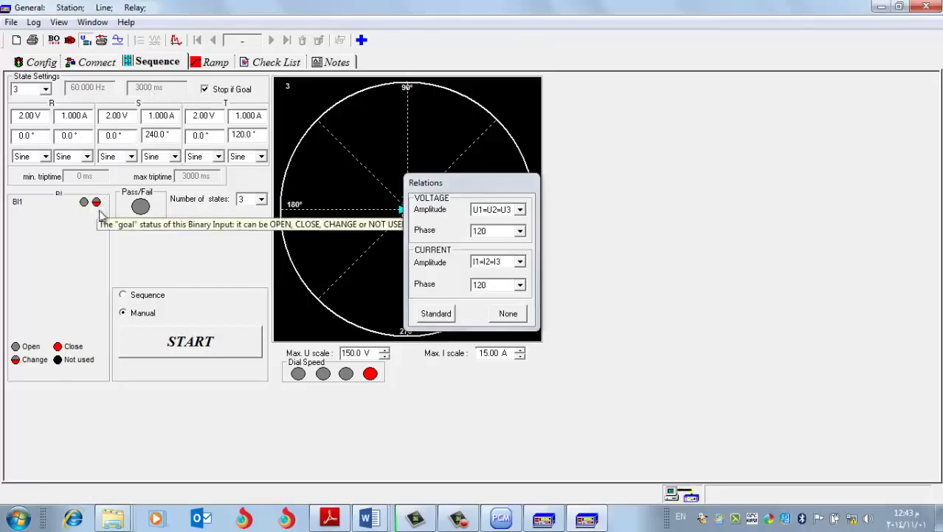
{"action": "left_click", "coordinate": [203, 340]}
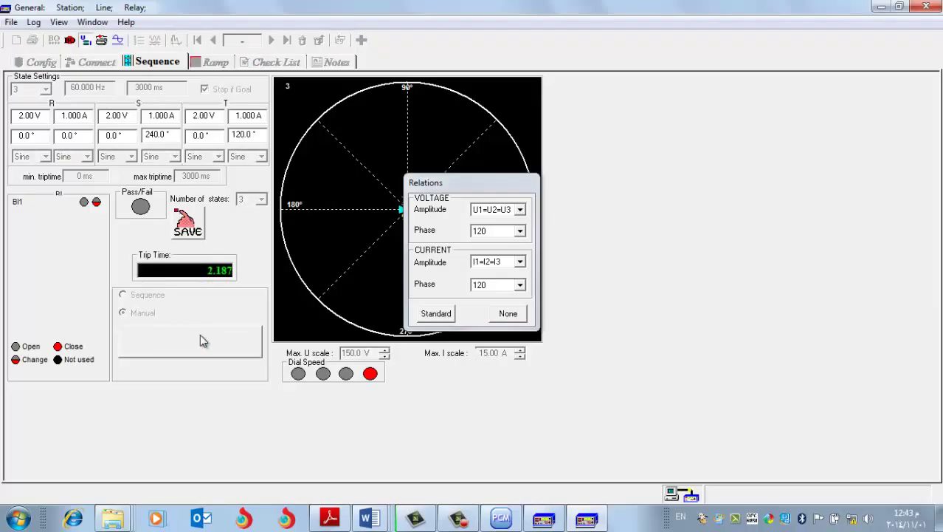
{"action": "left_click", "coordinate": [200, 333]}
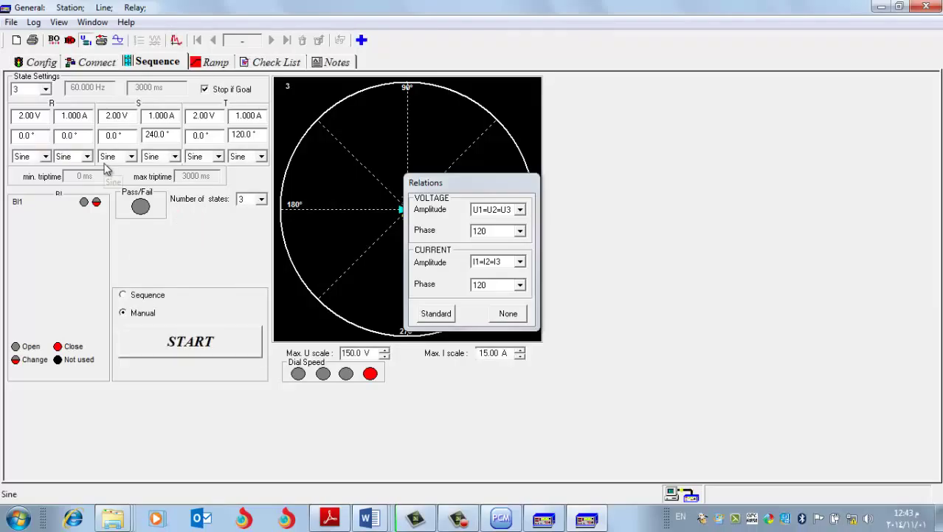
- Set the state 3 R-phase voltage to 3 V, then run and stop the manual test
{"action": "type", "text": "3"}
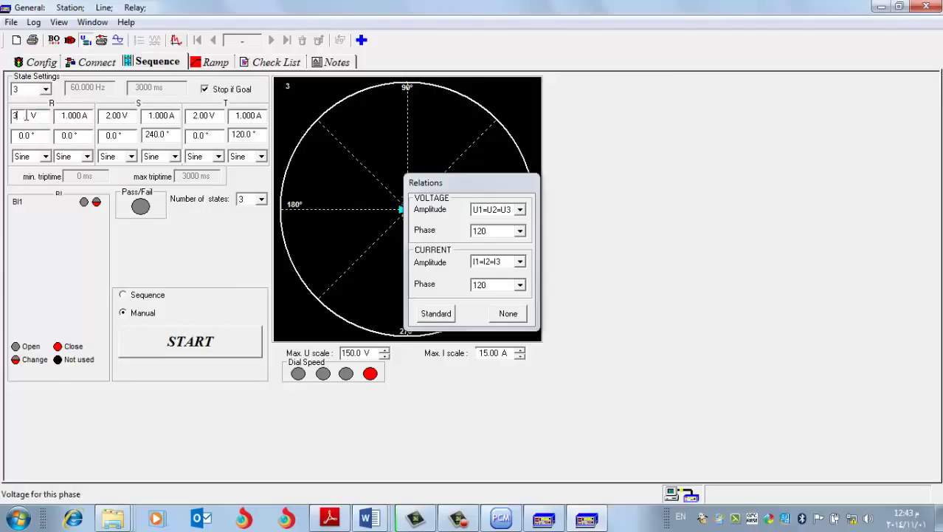
{"action": "key", "text": "Tab"}
{"action": "left_click", "coordinate": [216, 351]}
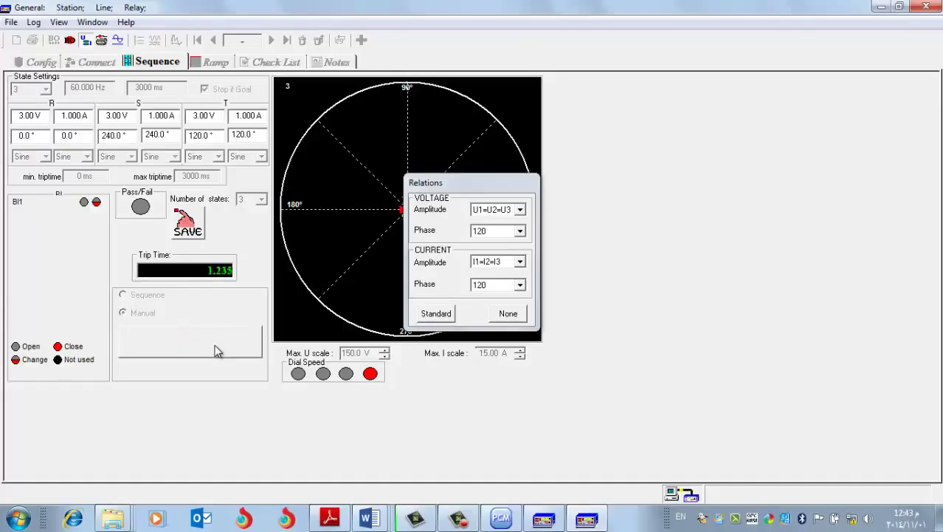
{"action": "left_click", "coordinate": [216, 351]}
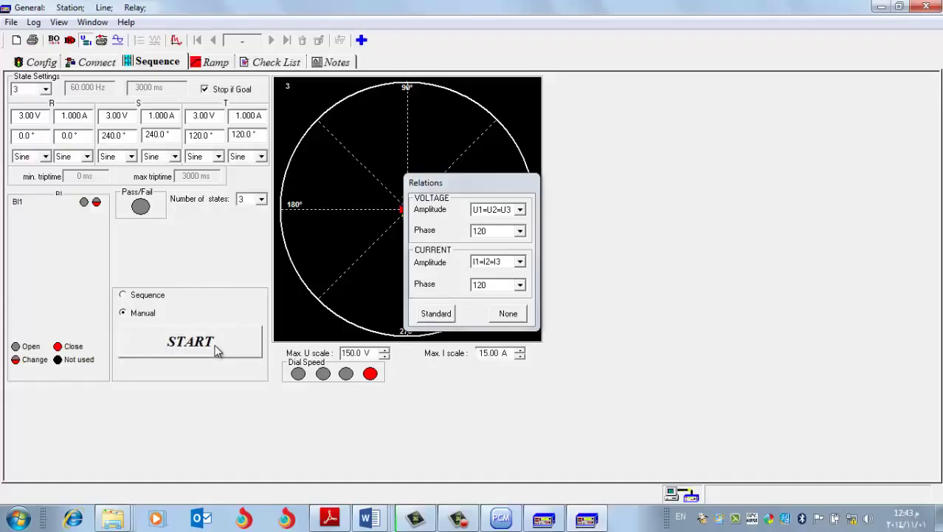
- Set the state 3 R-phase current to 2 A and voltage to 1 V, then run and stop the manual test
{"action": "left_click", "coordinate": [81, 119]}
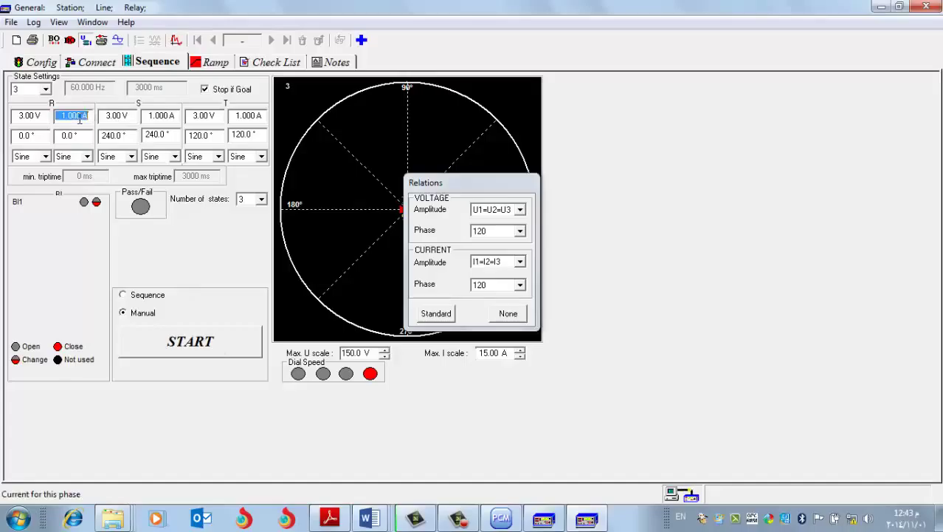
{"action": "type", "text": "2"}
{"action": "key", "text": "Return"}
{"action": "left_click", "coordinate": [31, 116]}
{"action": "type", "text": "1"}
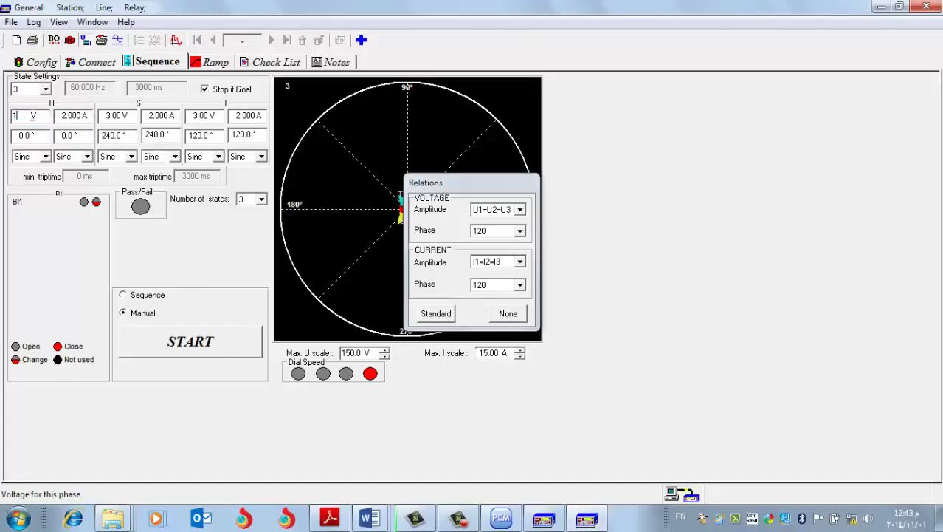
{"action": "key", "text": "Return"}
{"action": "left_click", "coordinate": [158, 344]}
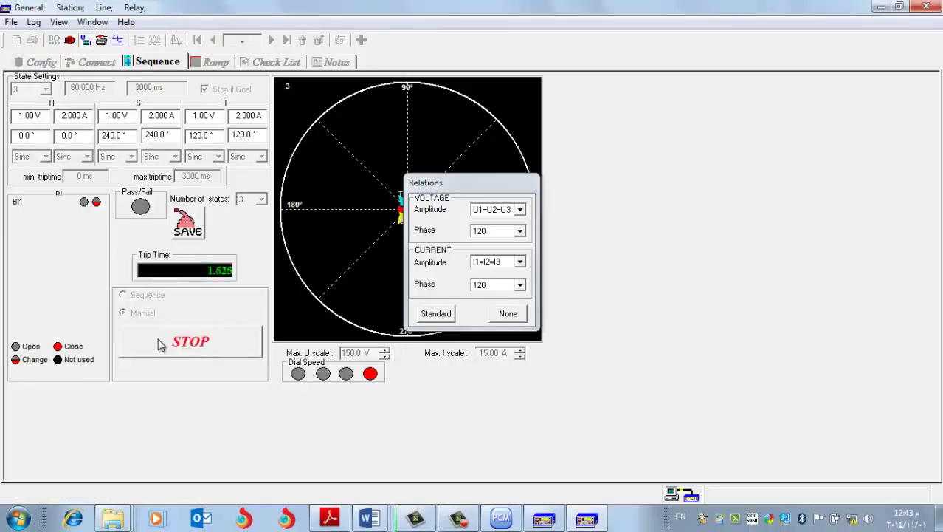
{"action": "left_click", "coordinate": [159, 345]}
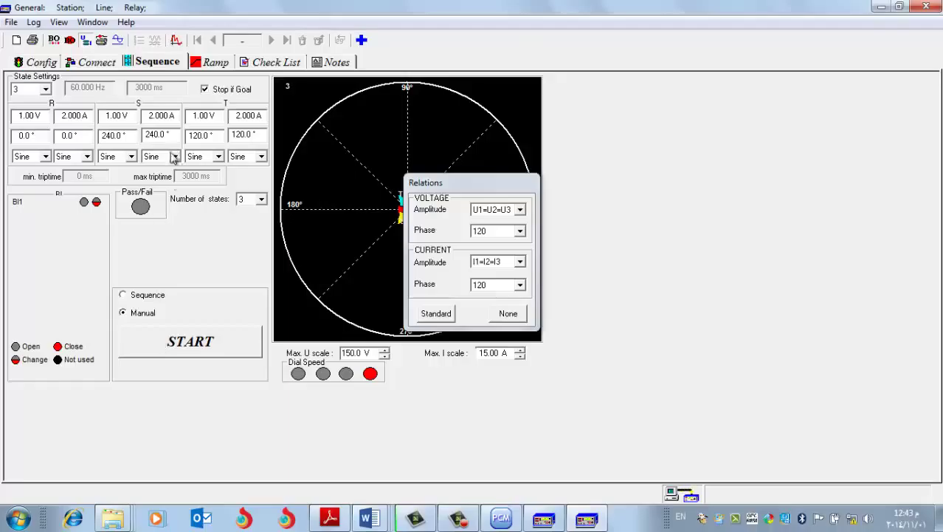
- Raise the state 3 R-phase voltage to 5 V, then run and stop the manual test
{"action": "left_click", "coordinate": [26, 115]}
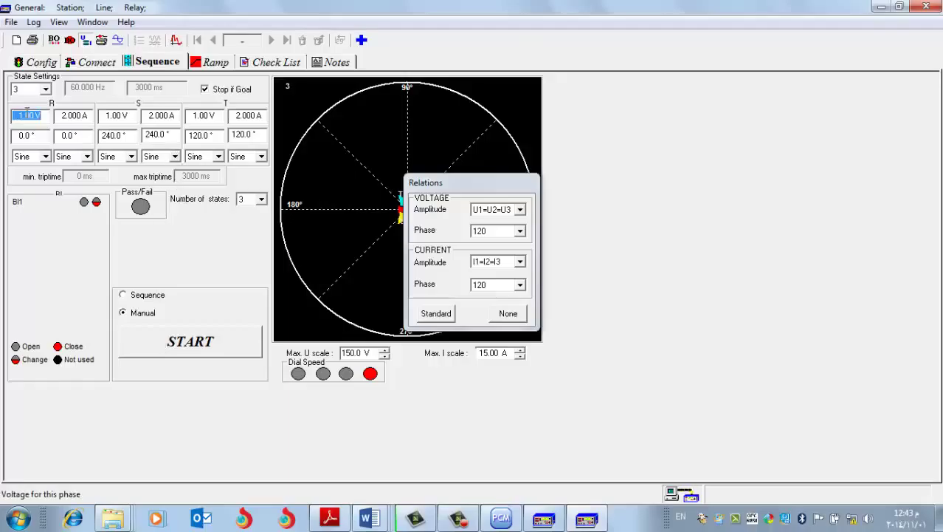
{"action": "type", "text": "5"}
{"action": "key", "text": "Tab"}
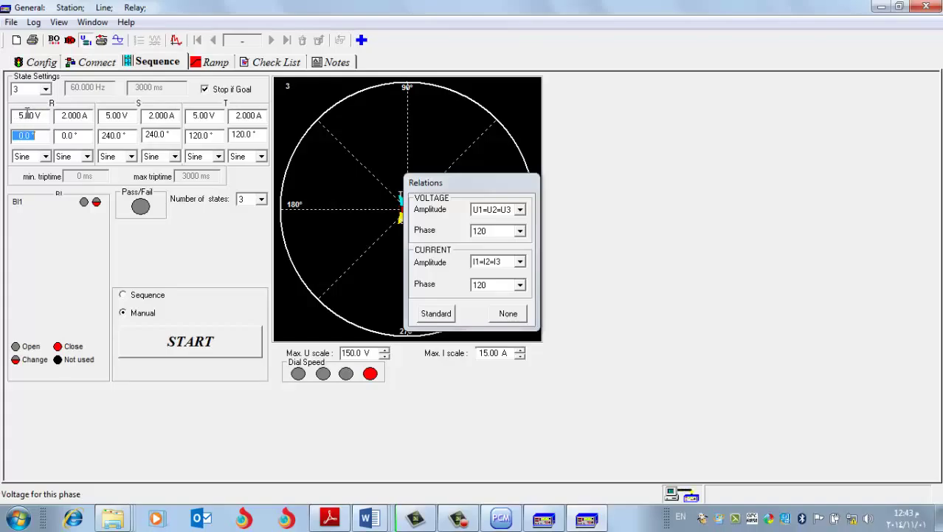
{"action": "left_click", "coordinate": [199, 342]}
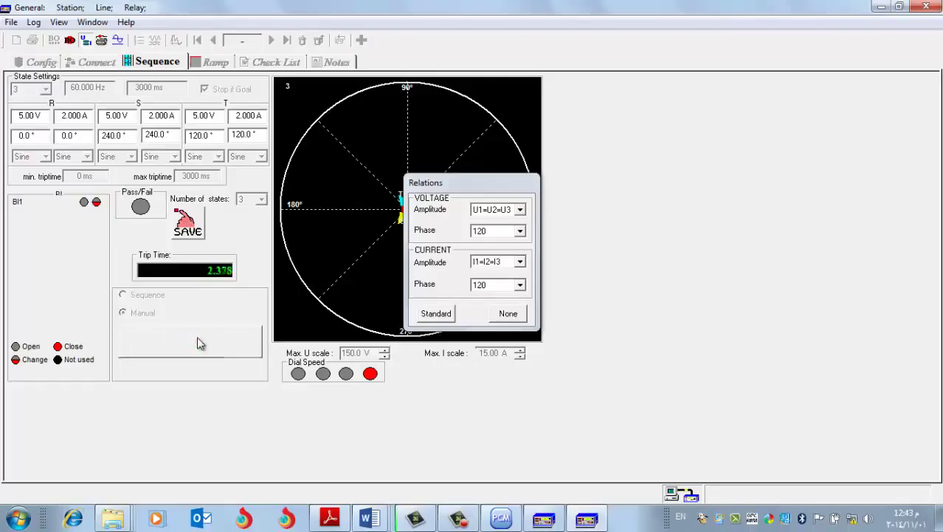
{"action": "left_click", "coordinate": [200, 342]}
{"action": "left_click", "coordinate": [26, 118]}
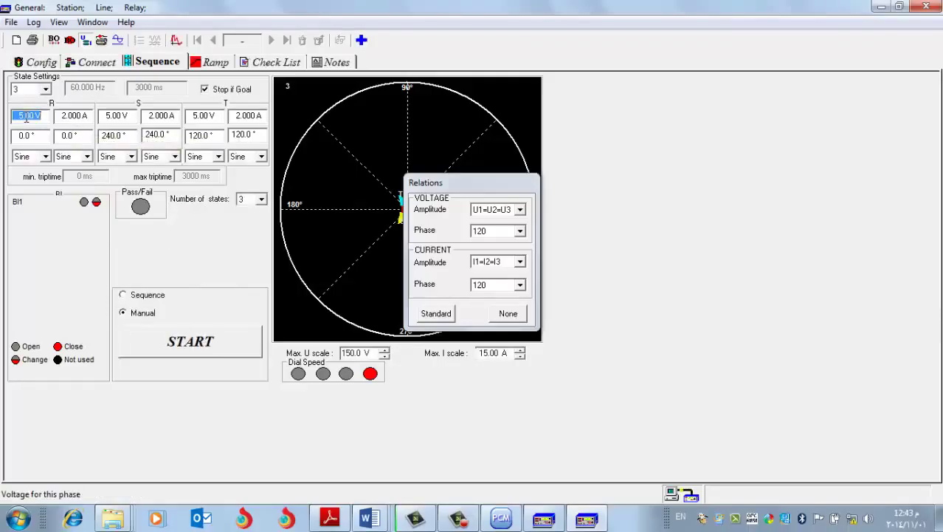
{"action": "left_click", "coordinate": [452, 522]}
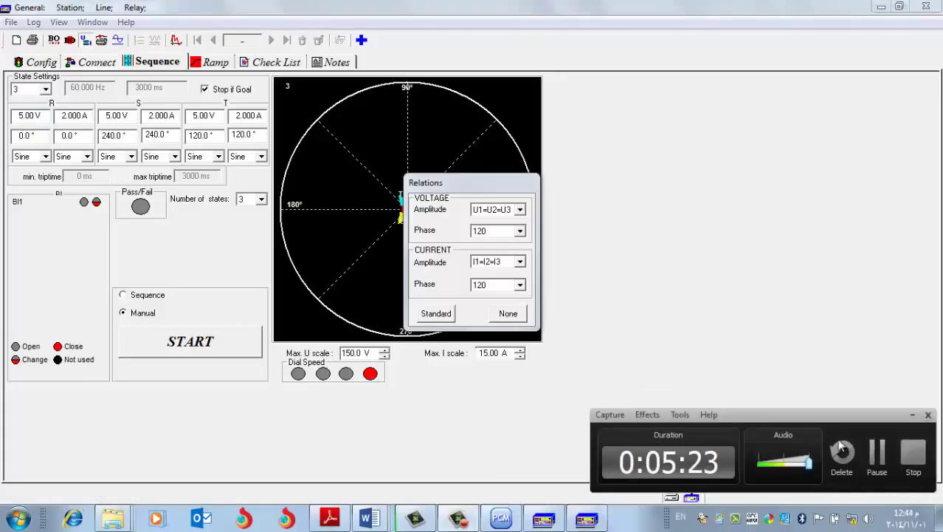
{"action": "left_click", "coordinate": [879, 464]}
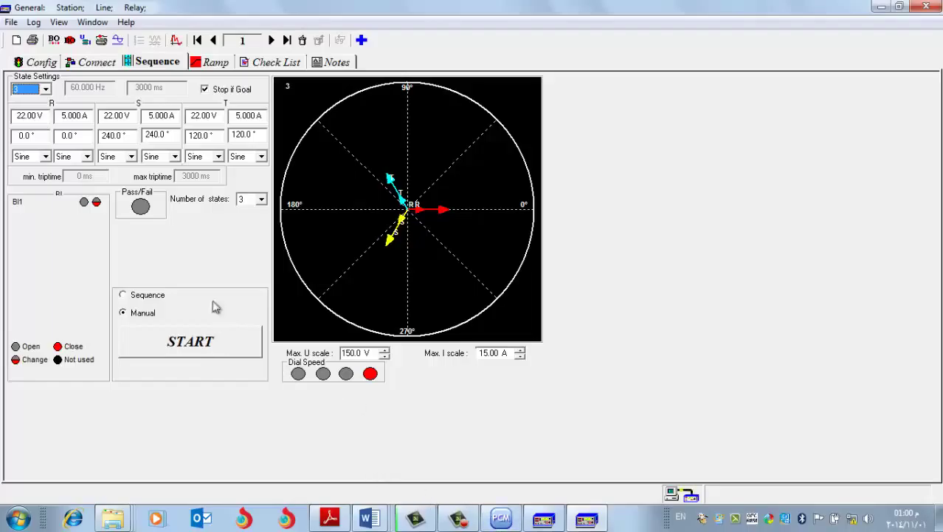
- Review the voltage, current and phase angle settings of states 1, 2 and 3 in turn
{"action": "left_click", "coordinate": [46, 90]}
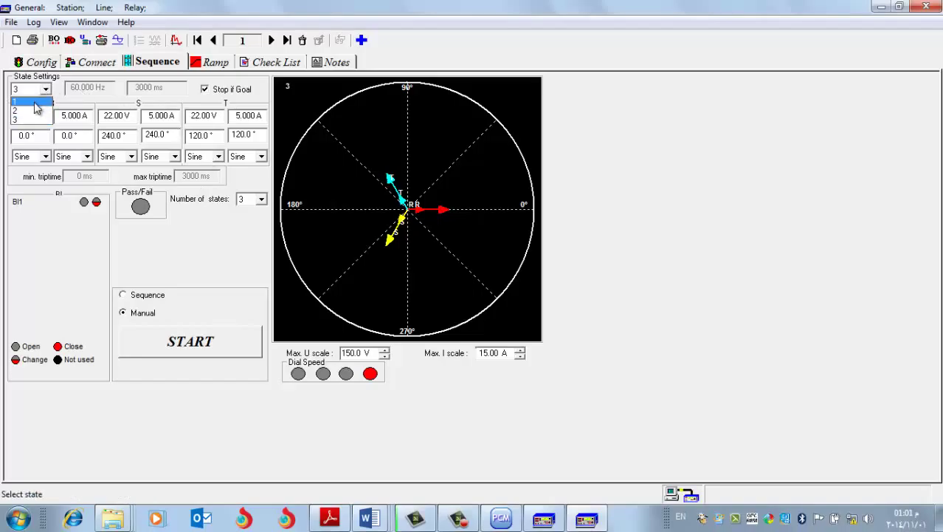
{"action": "left_click", "coordinate": [35, 105]}
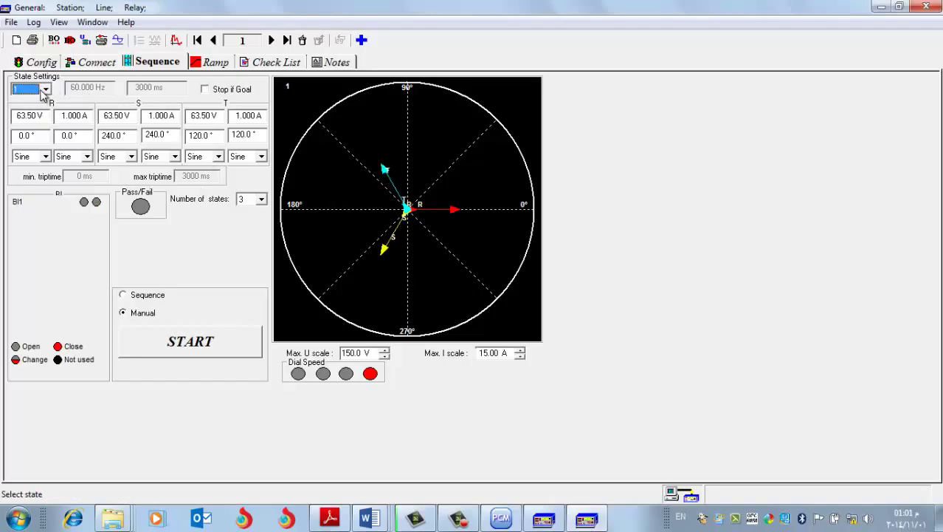
{"action": "left_click", "coordinate": [46, 89]}
{"action": "left_click", "coordinate": [40, 111]}
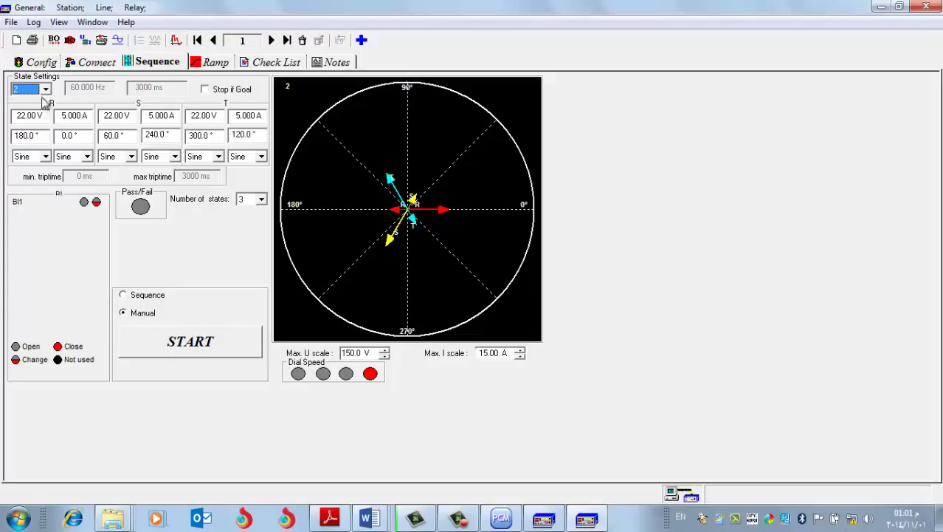
{"action": "left_click", "coordinate": [46, 89]}
{"action": "left_click", "coordinate": [43, 120]}
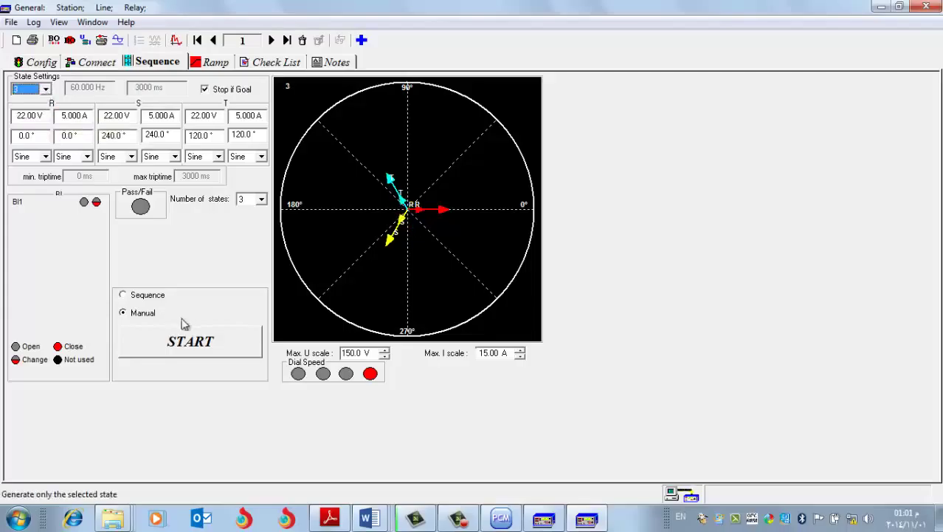
- Run the manual test on state 3, then change to Sequence mode and run the three-state sequence
{"action": "left_click", "coordinate": [193, 340]}
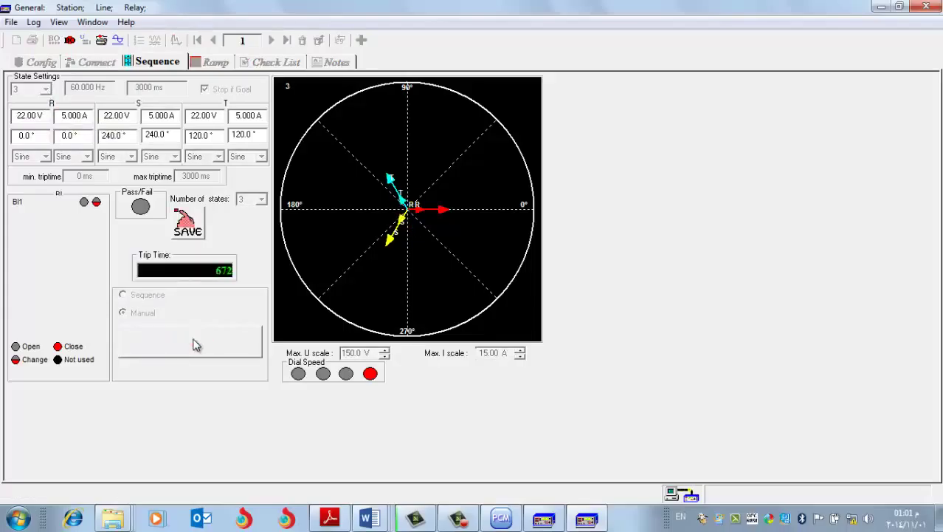
{"action": "left_click", "coordinate": [141, 296]}
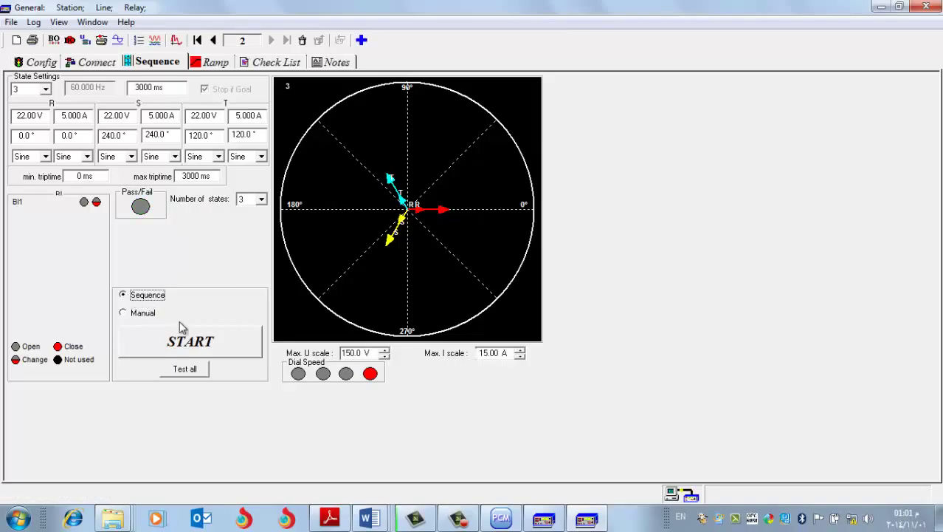
{"action": "left_click", "coordinate": [196, 347]}
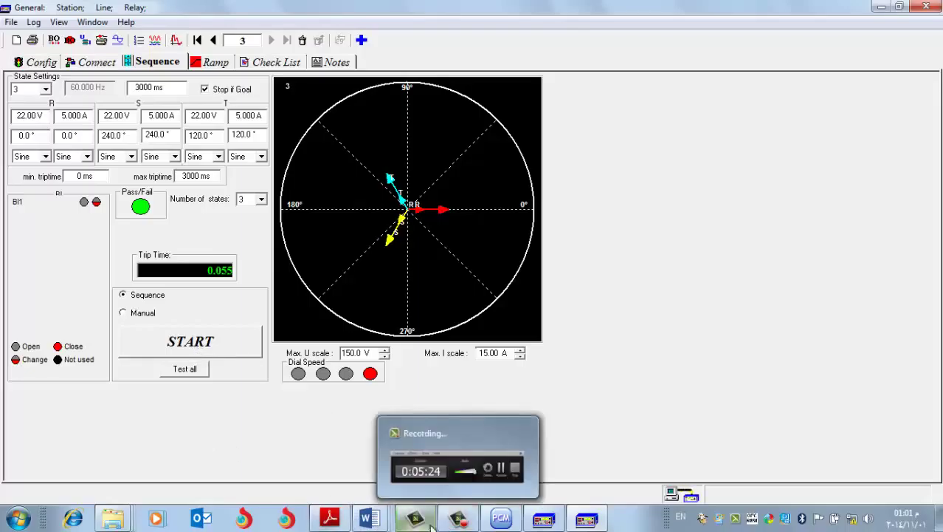
- Switch to PCM600 with the red test relay's plant structure
{"action": "mouse_move", "coordinate": [385, 527]}
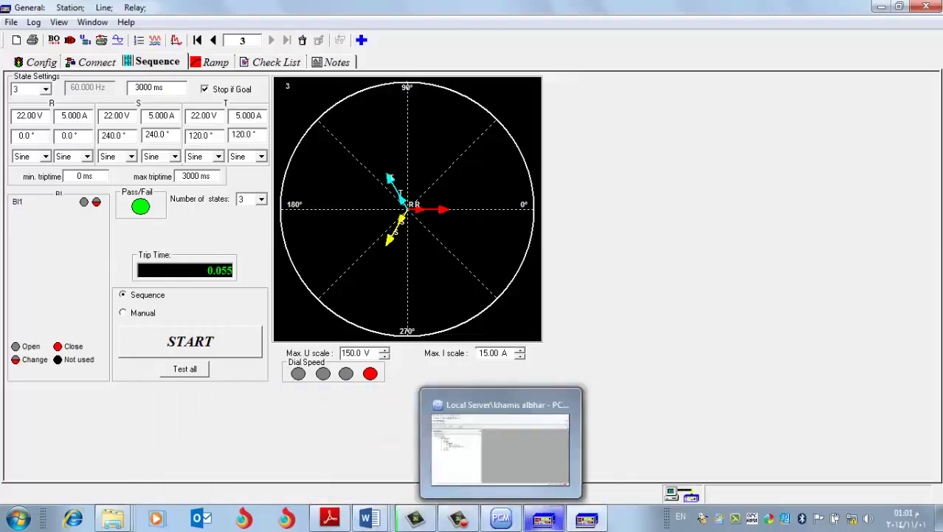
{"action": "mouse_move", "coordinate": [543, 521]}
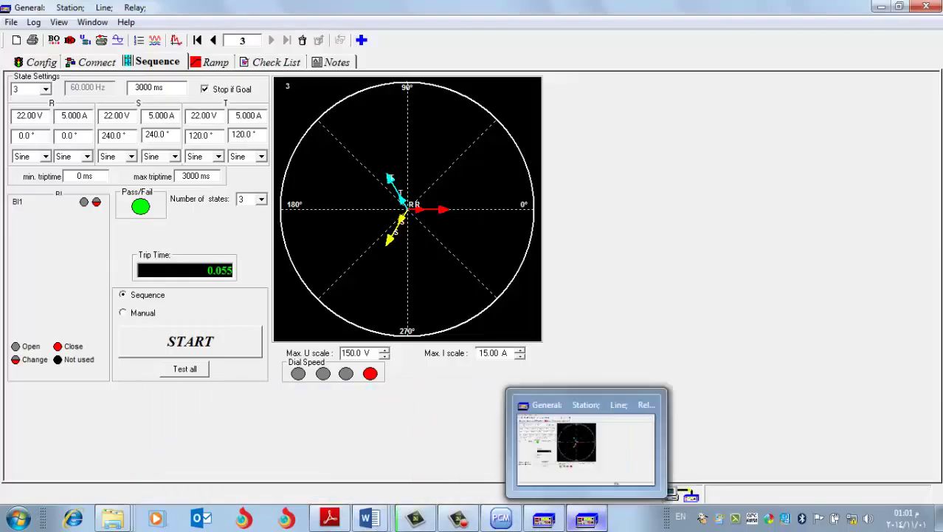
{"action": "left_click", "coordinate": [587, 519]}
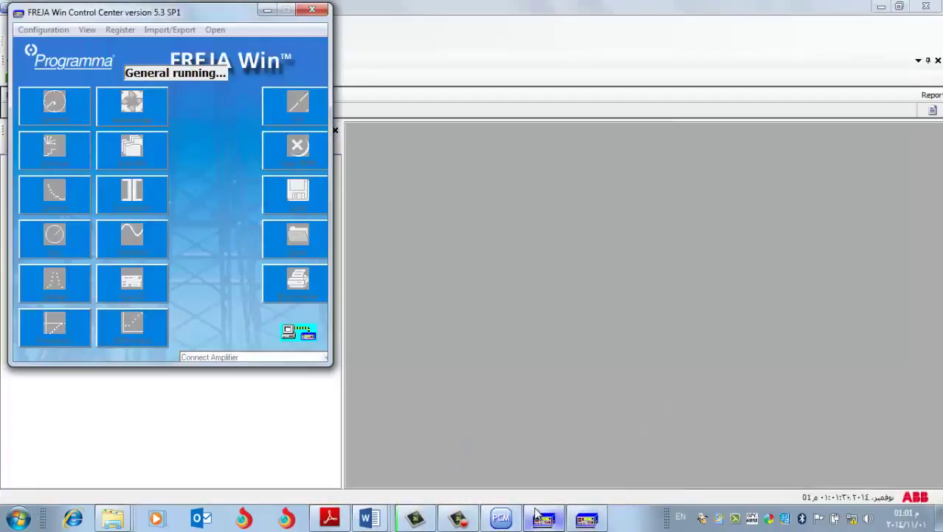
{"action": "left_click", "coordinate": [500, 519]}
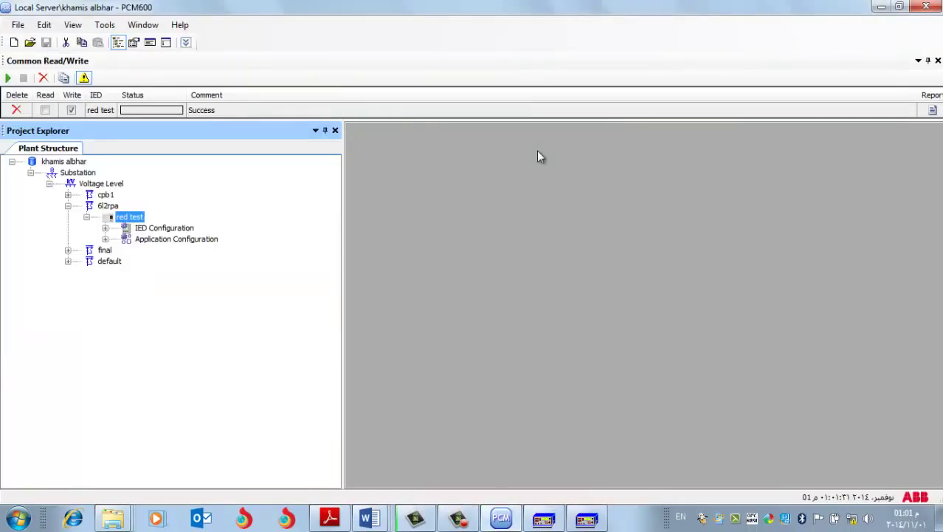
{"action": "left_click", "coordinate": [500, 519]}
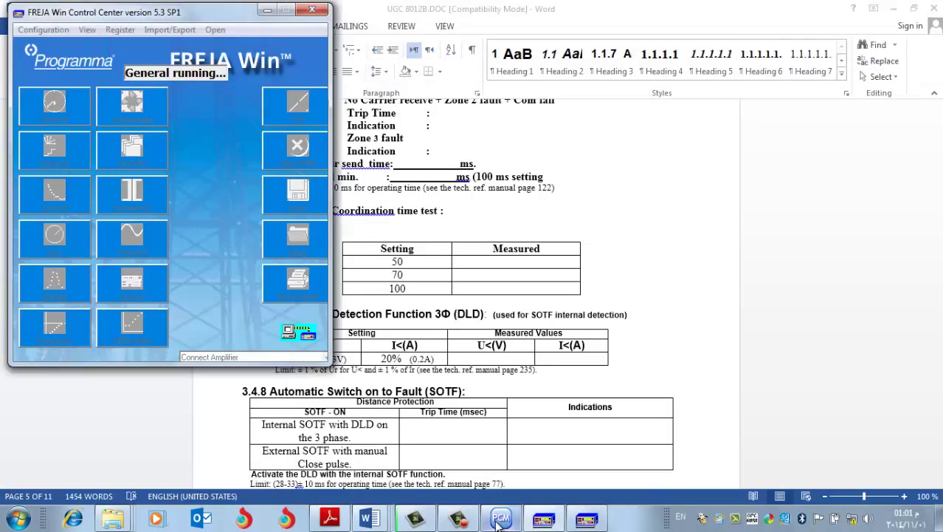
{"action": "left_click", "coordinate": [497, 519]}
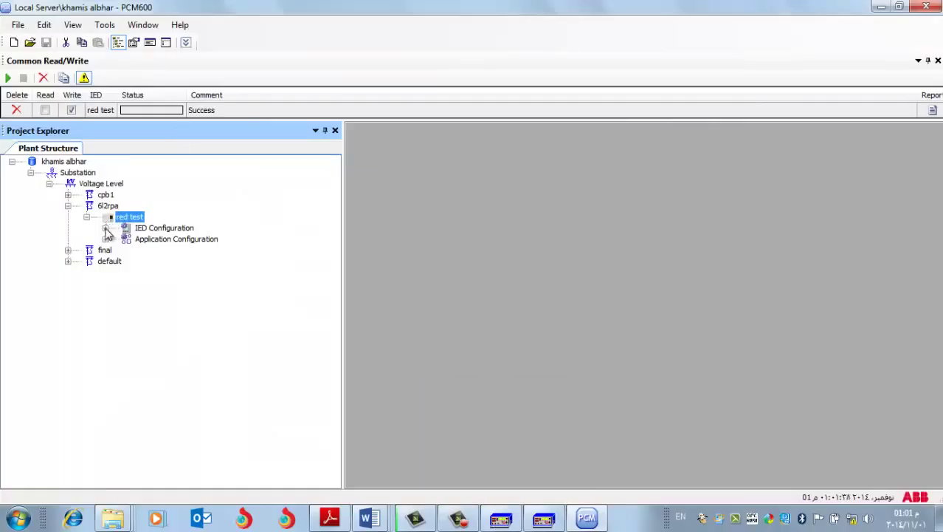
- Open the parameter settings of ZCRWPSCH: 1 from ZCurrentReversalWEI in the DIST_COMM scheme communication of the application configuration
{"action": "left_click", "coordinate": [106, 239]}
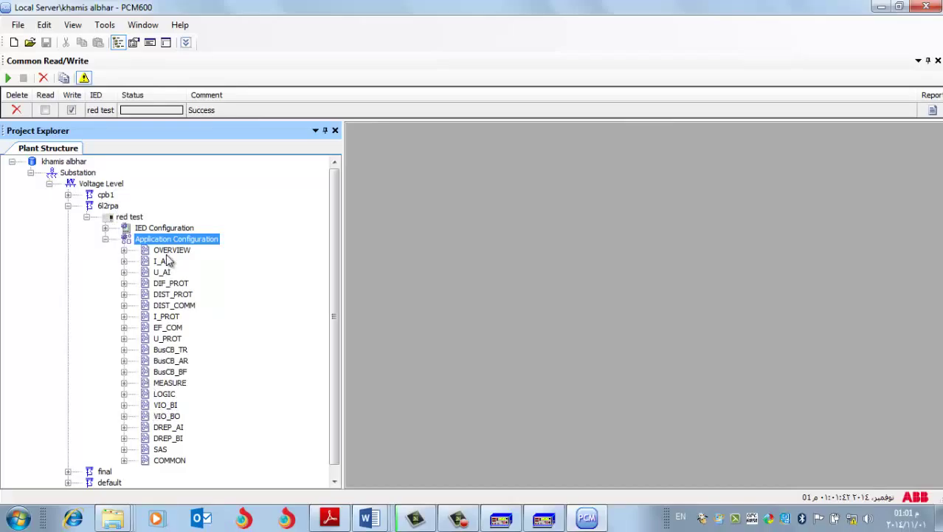
{"action": "left_click", "coordinate": [124, 304]}
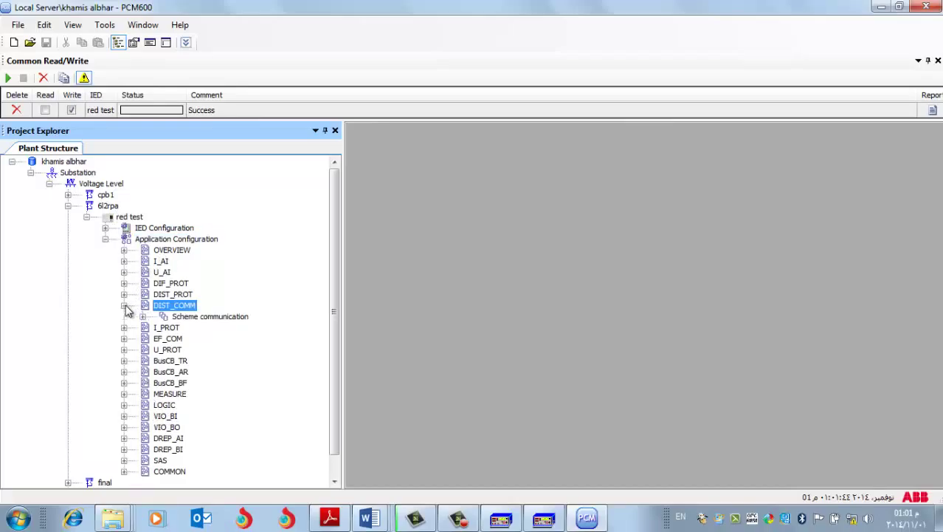
{"action": "left_click", "coordinate": [143, 316]}
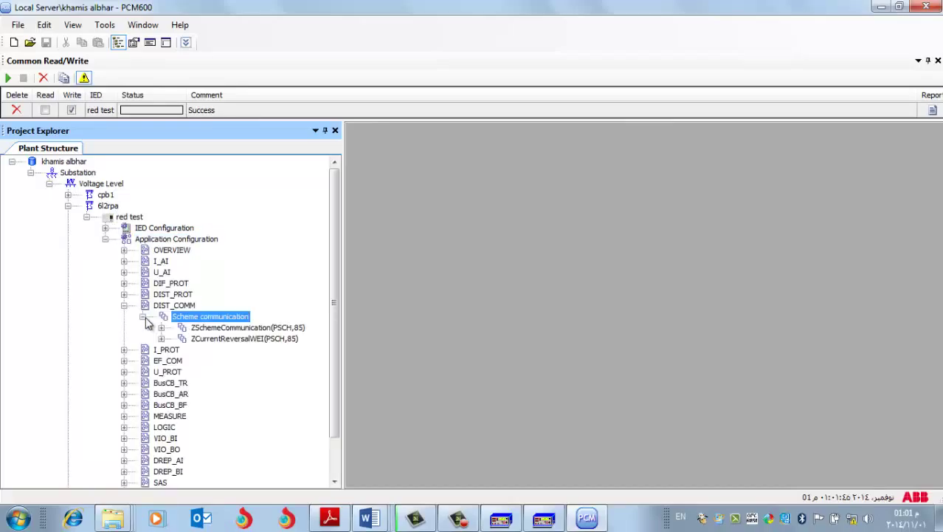
{"action": "left_click", "coordinate": [198, 330]}
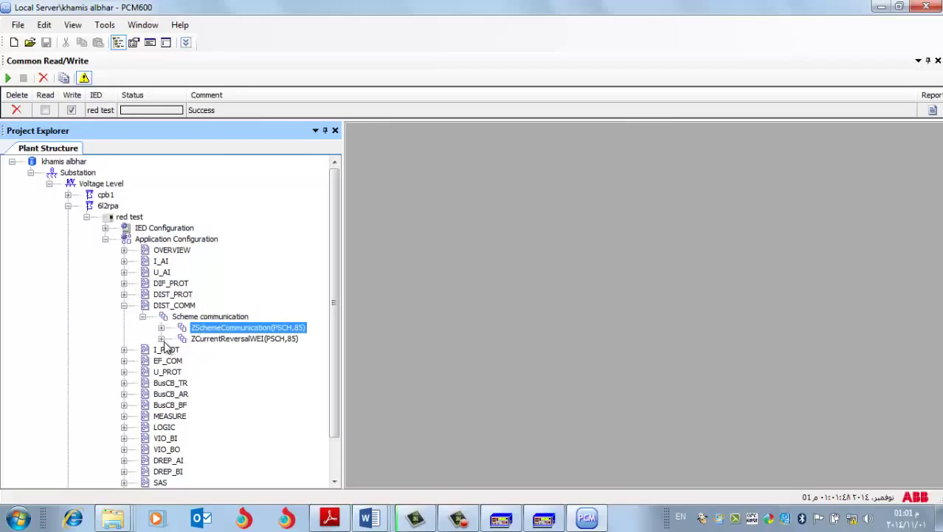
{"action": "left_click", "coordinate": [161, 339]}
{"action": "left_click", "coordinate": [219, 352]}
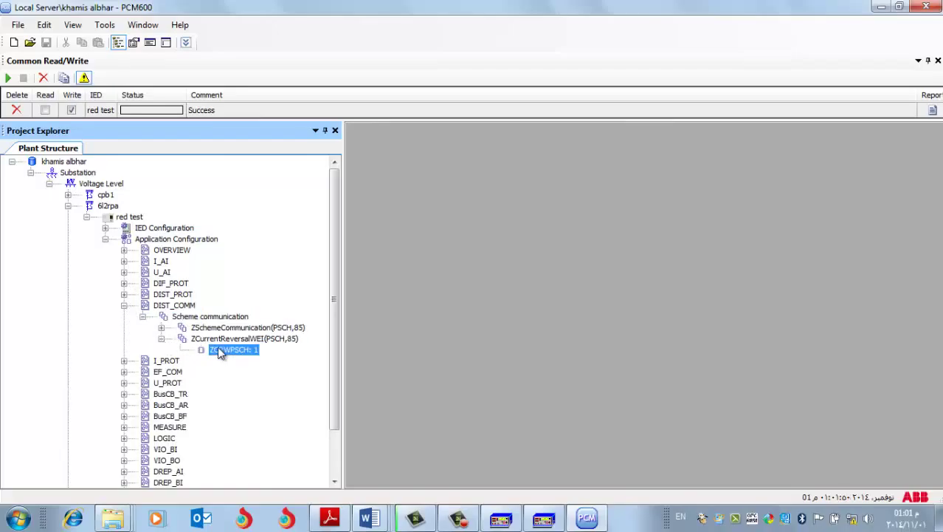
{"action": "right_click", "coordinate": [218, 348]}
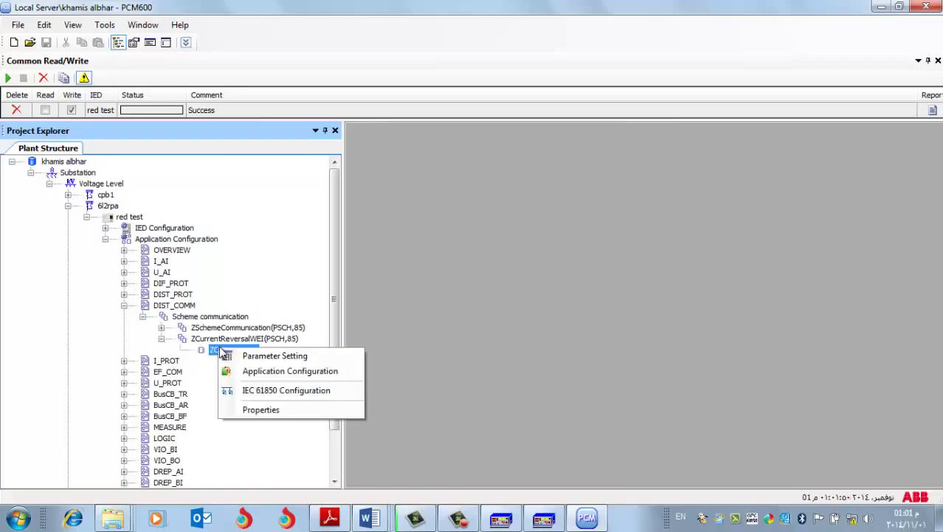
{"action": "left_click", "coordinate": [261, 358]}
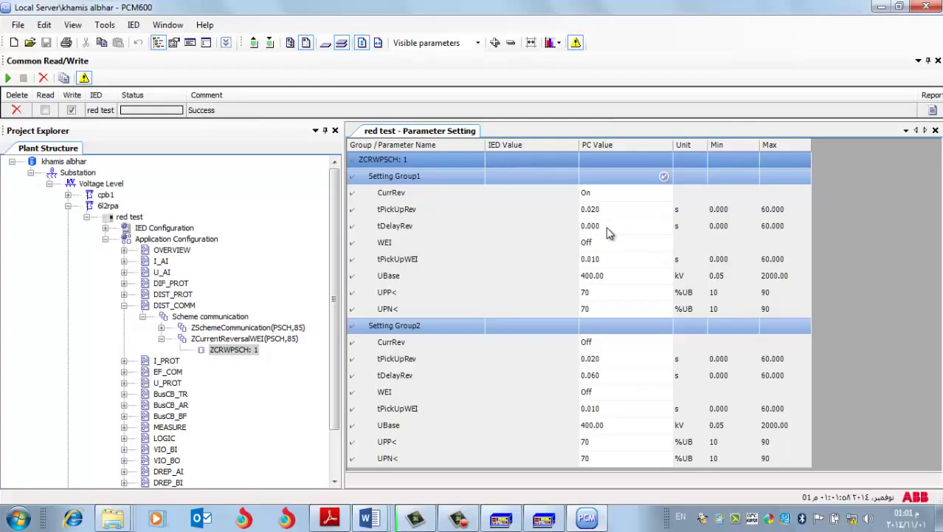
- Set tDelayRev in Setting Group1 to 1 s and write all ZCRWPSCH: 1 parameters to the relay
{"action": "left_click", "coordinate": [607, 226]}
{"action": "type", "text": "1"}
{"action": "key", "text": "Return"}
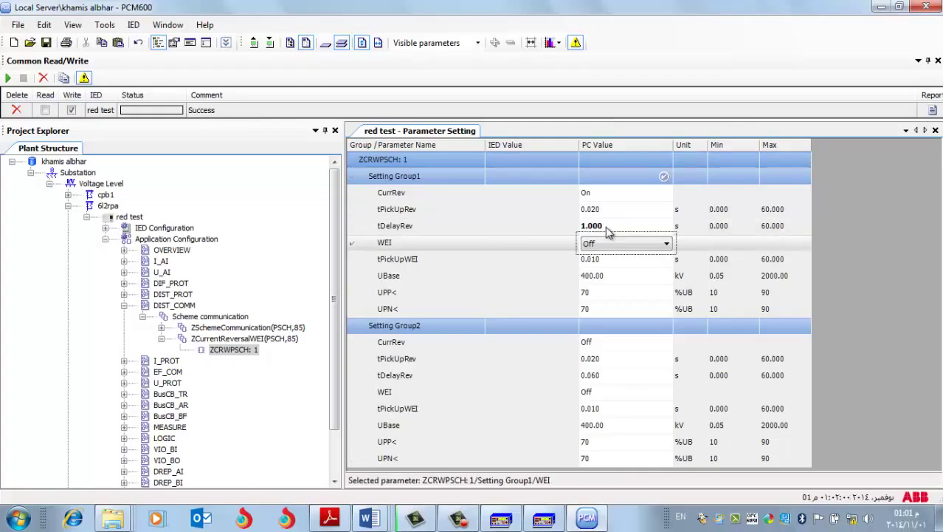
{"action": "left_click", "coordinate": [270, 42]}
{"action": "left_click", "coordinate": [356, 205]}
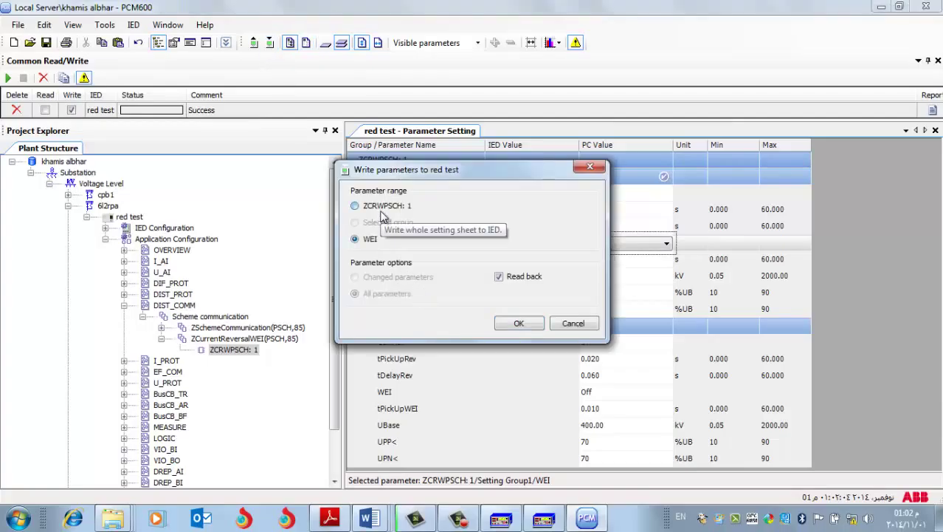
{"action": "left_click", "coordinate": [368, 297]}
{"action": "left_click", "coordinate": [518, 323]}
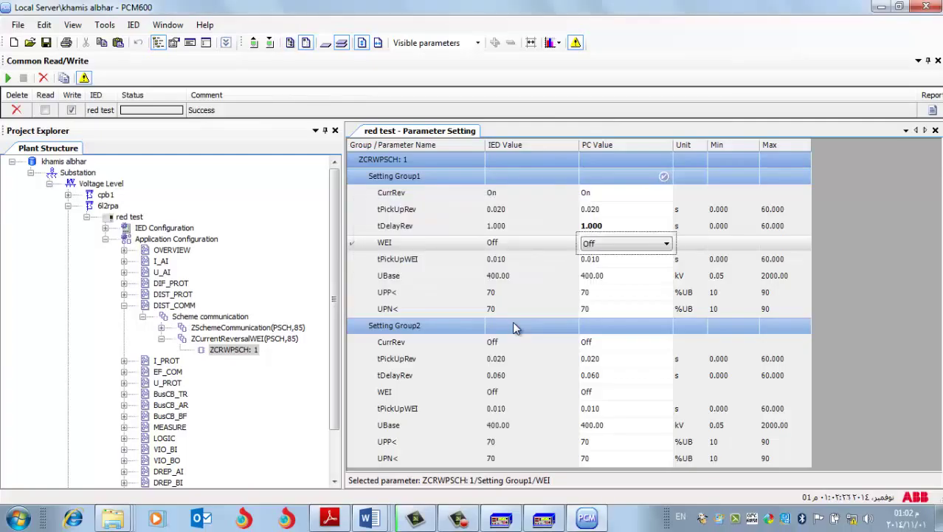
- Switch to FREJA Win and run the three-state sequence with the 1 s current reversal delay
{"action": "left_click", "coordinate": [424, 520]}
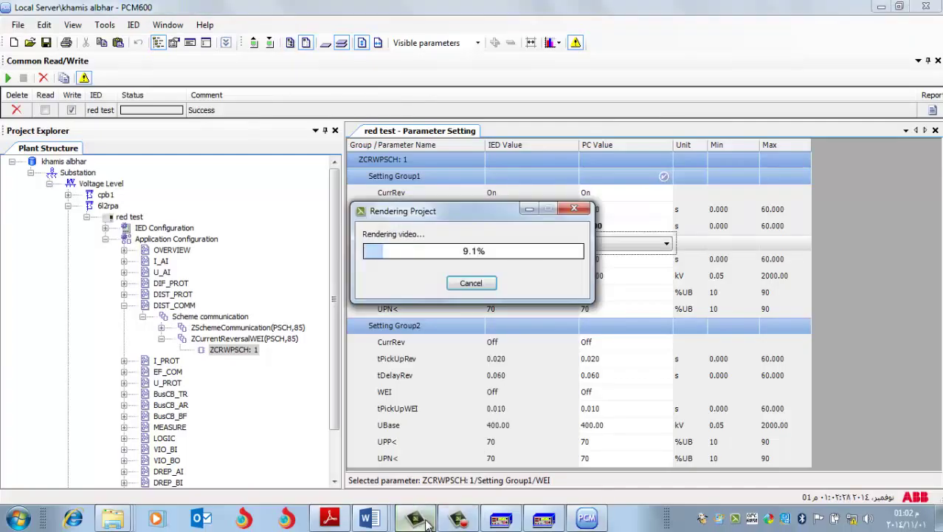
{"action": "left_click", "coordinate": [426, 520]}
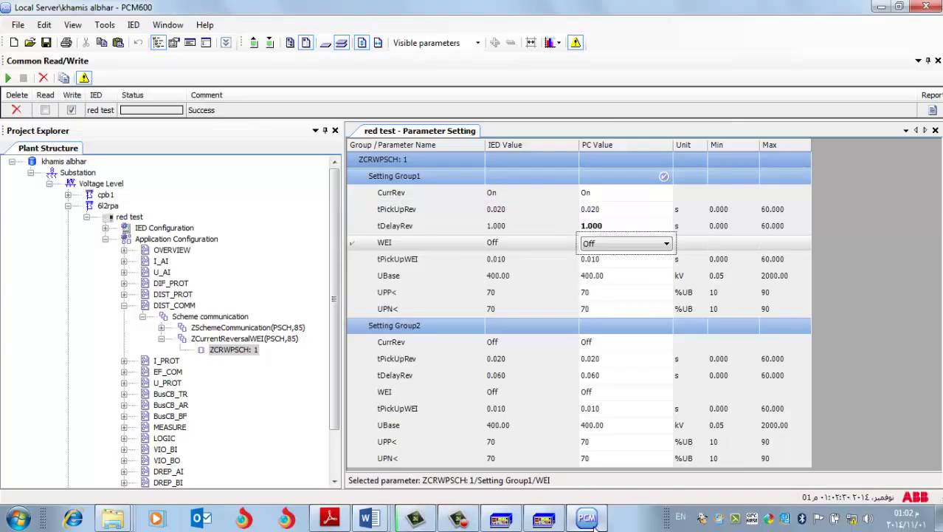
{"action": "left_click", "coordinate": [537, 521]}
{"action": "left_click", "coordinate": [249, 352]}
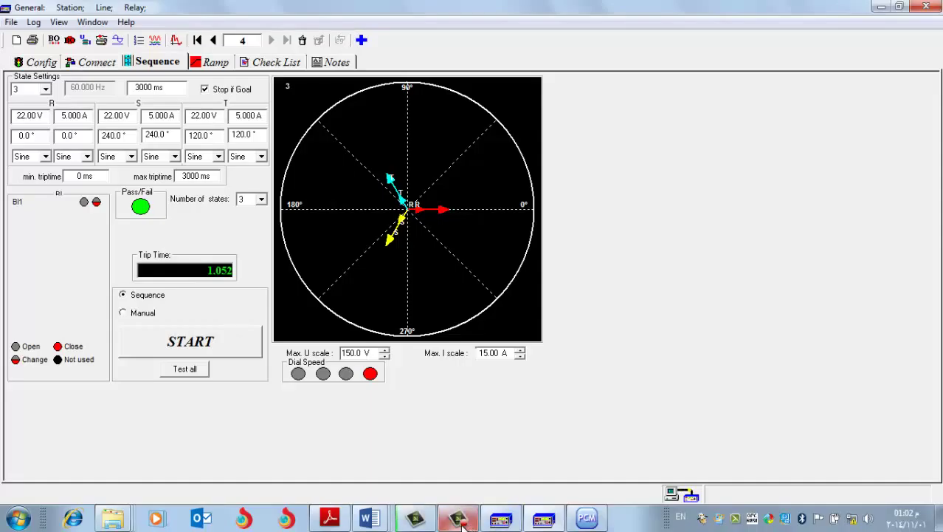
- Switch to PCM600, set tDelayRev in Setting Group1 to 2 s and write all ZCRWPSCH: 1 parameters to the relay
{"action": "left_click", "coordinate": [600, 522]}
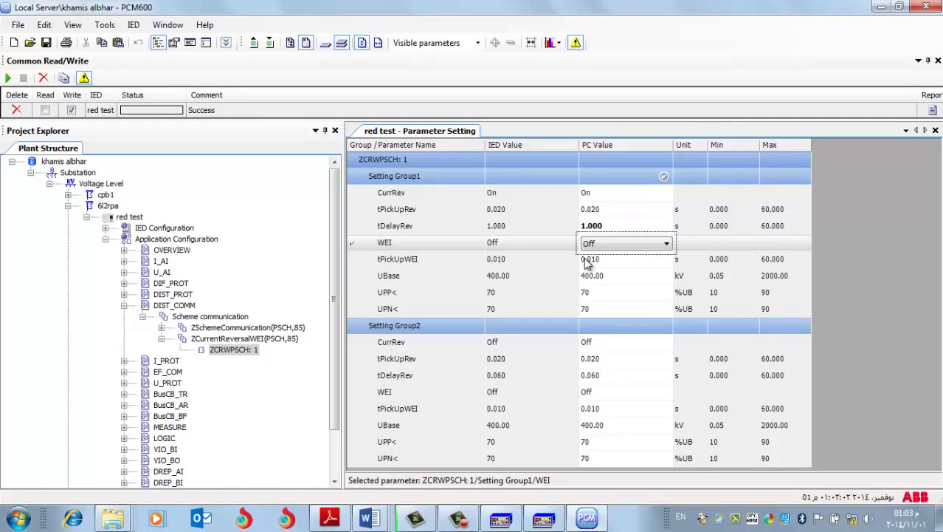
{"action": "left_click", "coordinate": [611, 225]}
{"action": "type", "text": "2"}
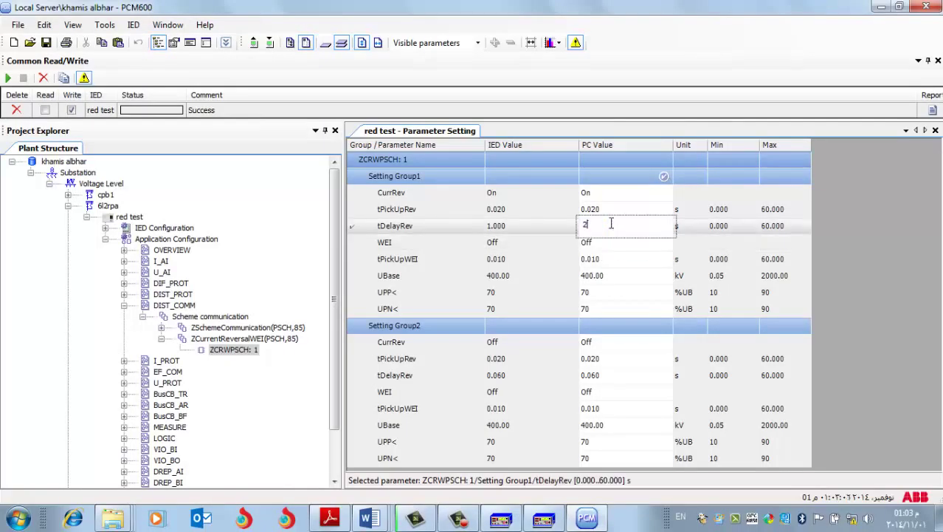
{"action": "key", "text": "Return"}
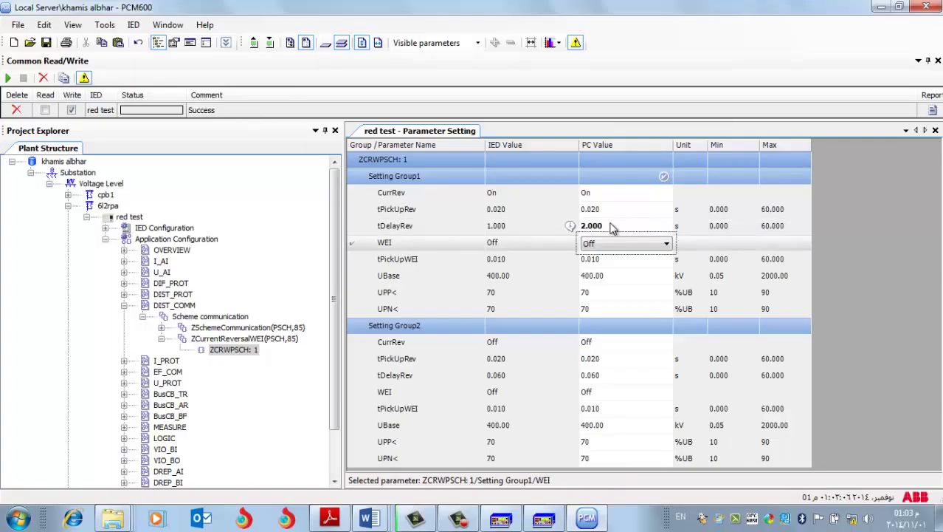
{"action": "left_click", "coordinate": [269, 42]}
{"action": "left_click", "coordinate": [393, 207]}
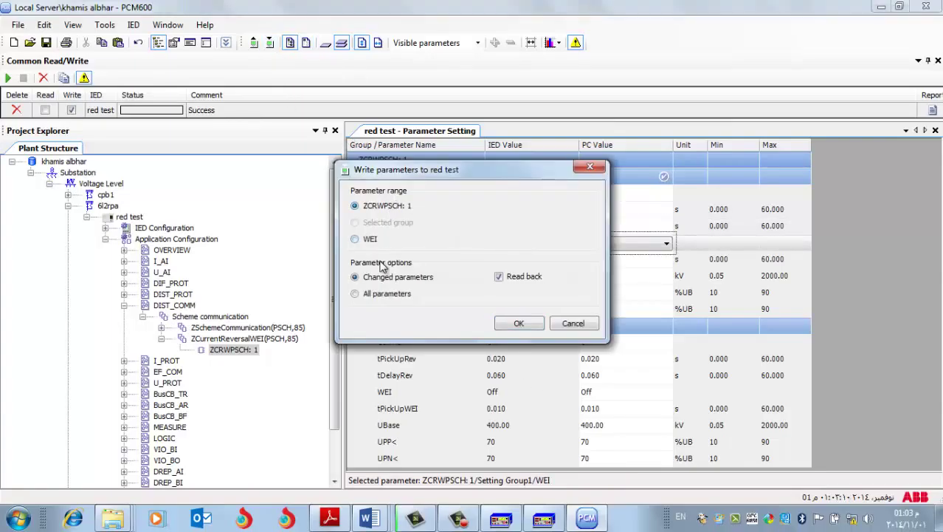
{"action": "left_click", "coordinate": [378, 294]}
{"action": "left_click", "coordinate": [519, 325]}
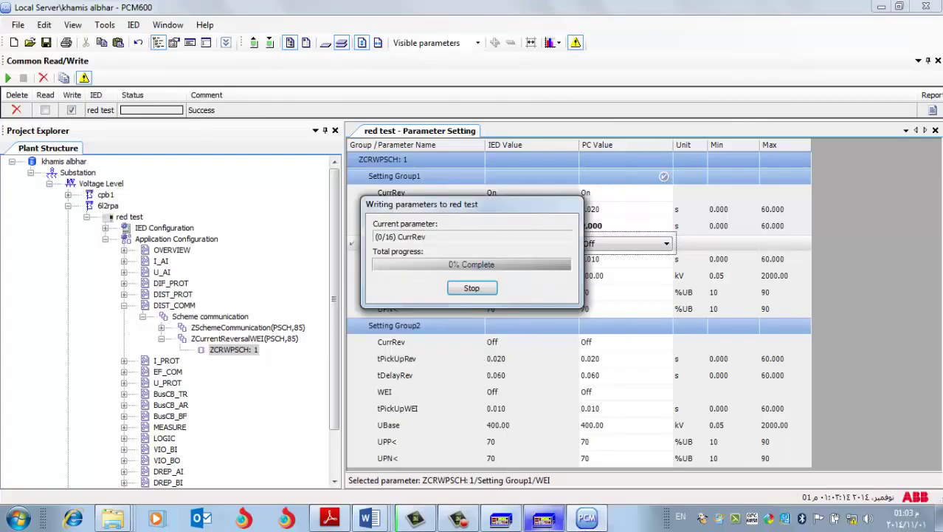
- Switch to FREJA Win and run the three-state sequence with the 2 s current reversal delay
{"action": "mouse_move", "coordinate": [568, 522]}
{"action": "left_click", "coordinate": [546, 469]}
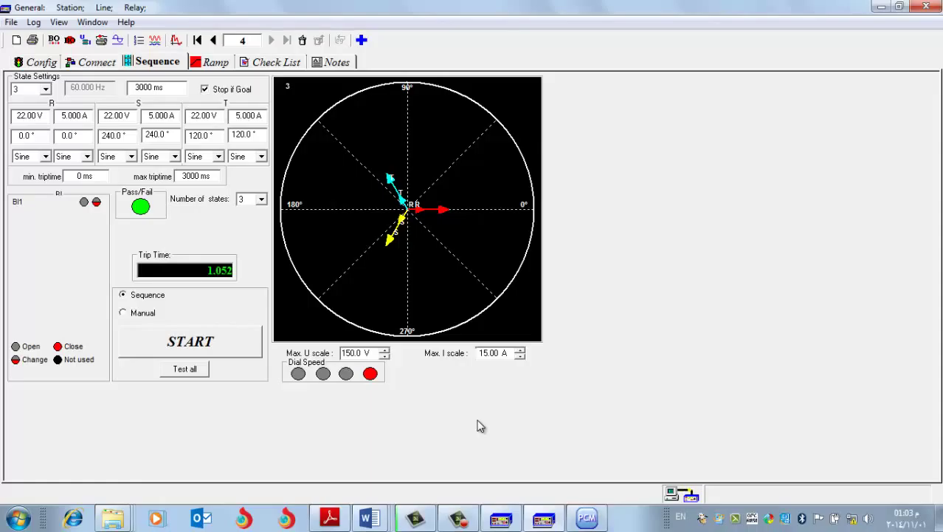
{"action": "key", "text": "alt+Tab"}
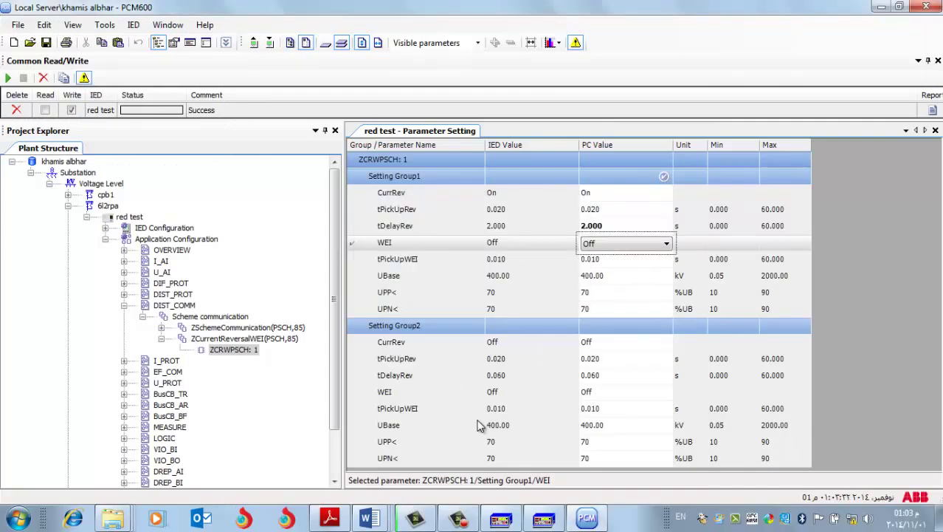
{"action": "left_click", "coordinate": [546, 520]}
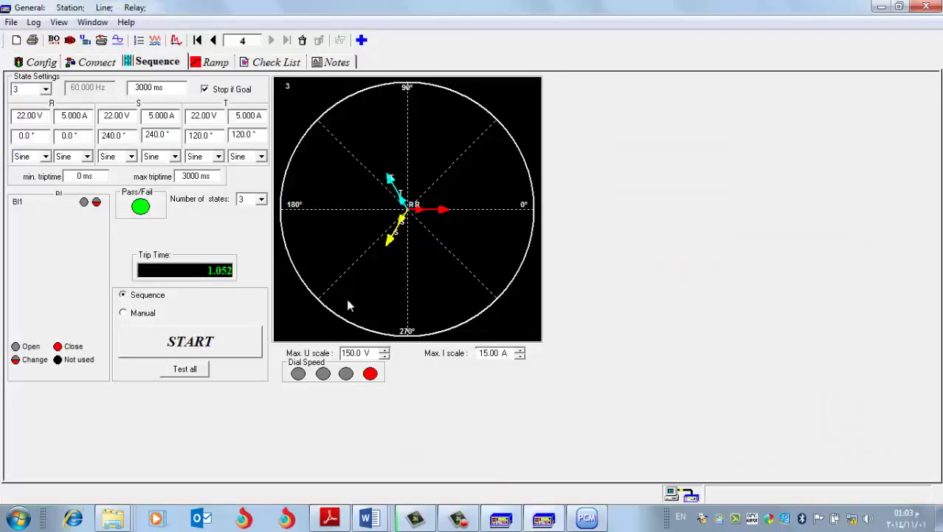
{"action": "left_click", "coordinate": [236, 339]}
{"action": "left_click", "coordinate": [595, 517]}
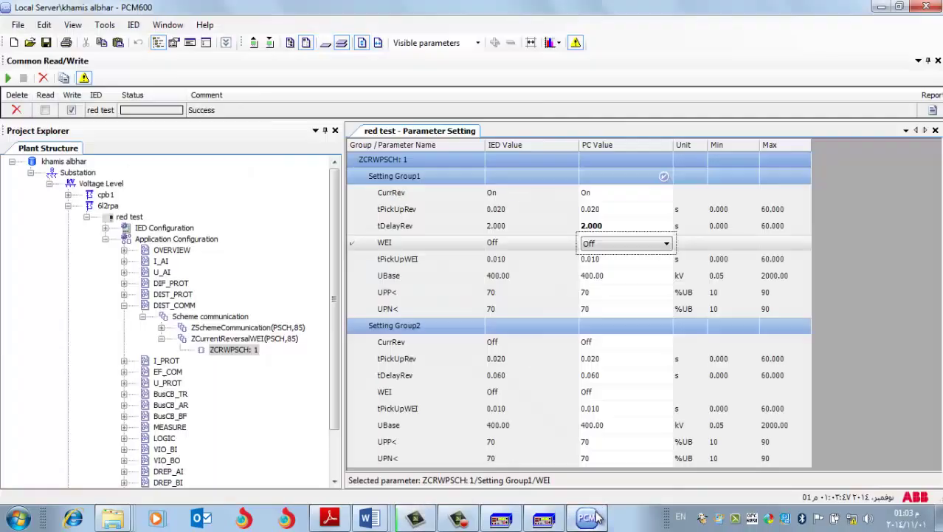
{"action": "left_click", "coordinate": [544, 517]}
{"action": "left_click", "coordinate": [459, 517]}
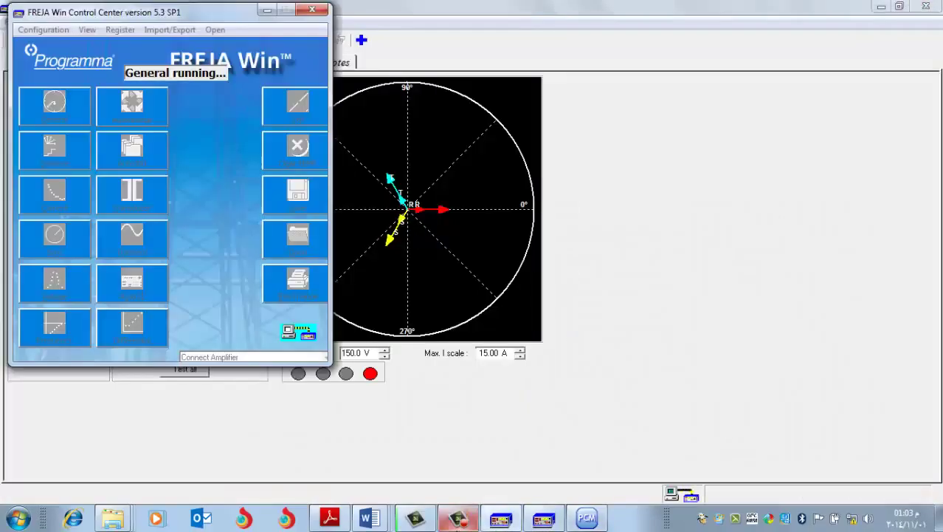